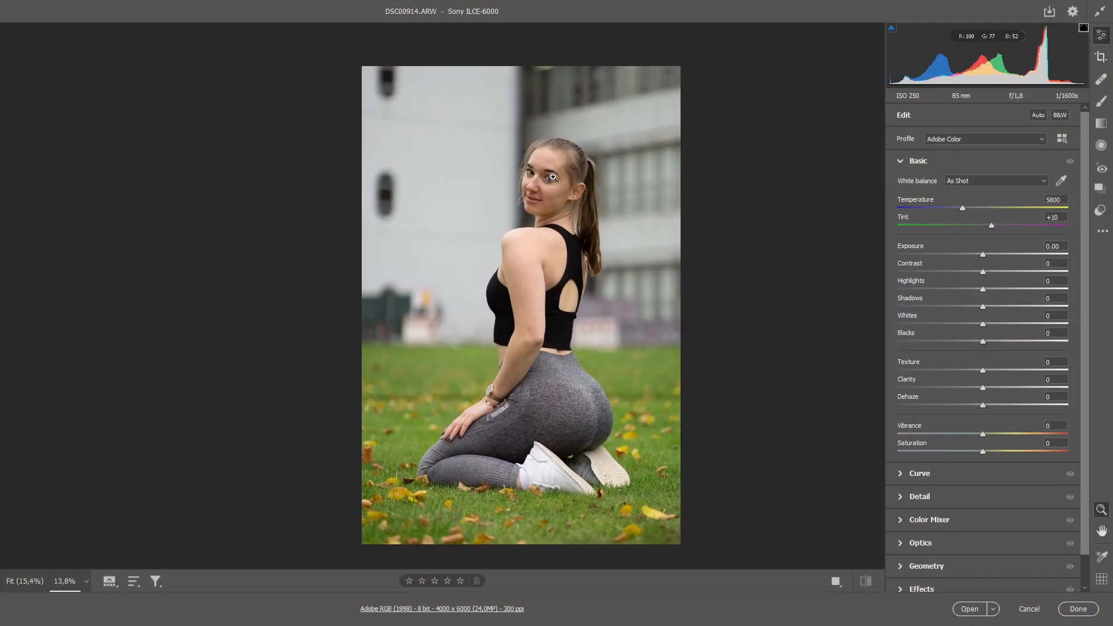
pyautogui.moveTo(554, 178); pyautogui.dragTo(566, 241)
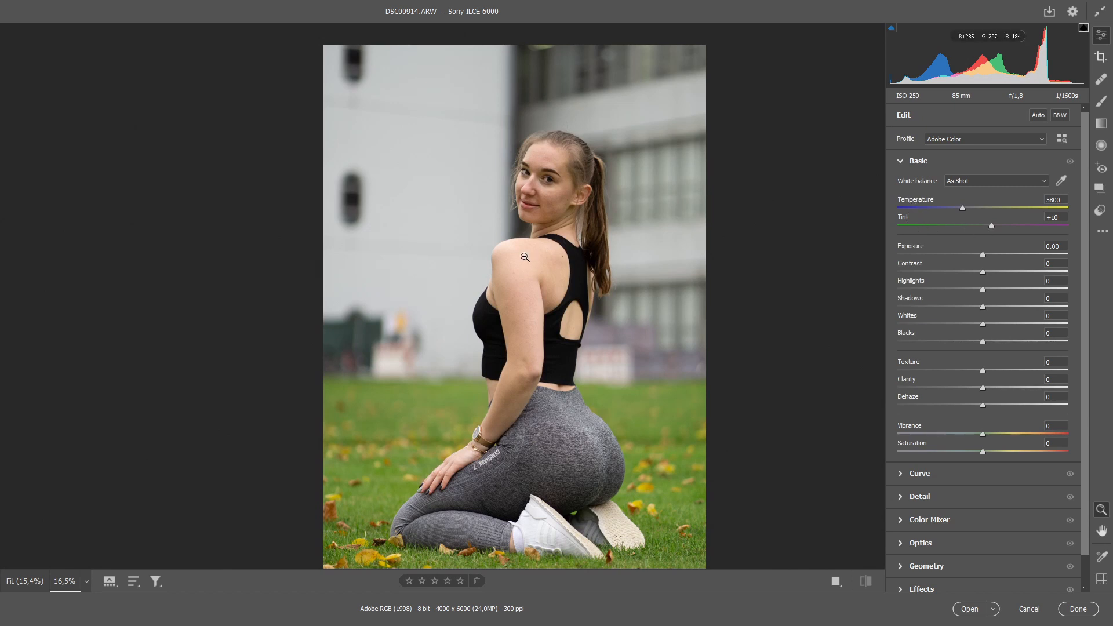
# Step: Set the tint to +14 and turn on the shadow clipping warning
pyautogui.click(992, 226)
pyautogui.moveTo(994, 225); pyautogui.dragTo(995, 226)
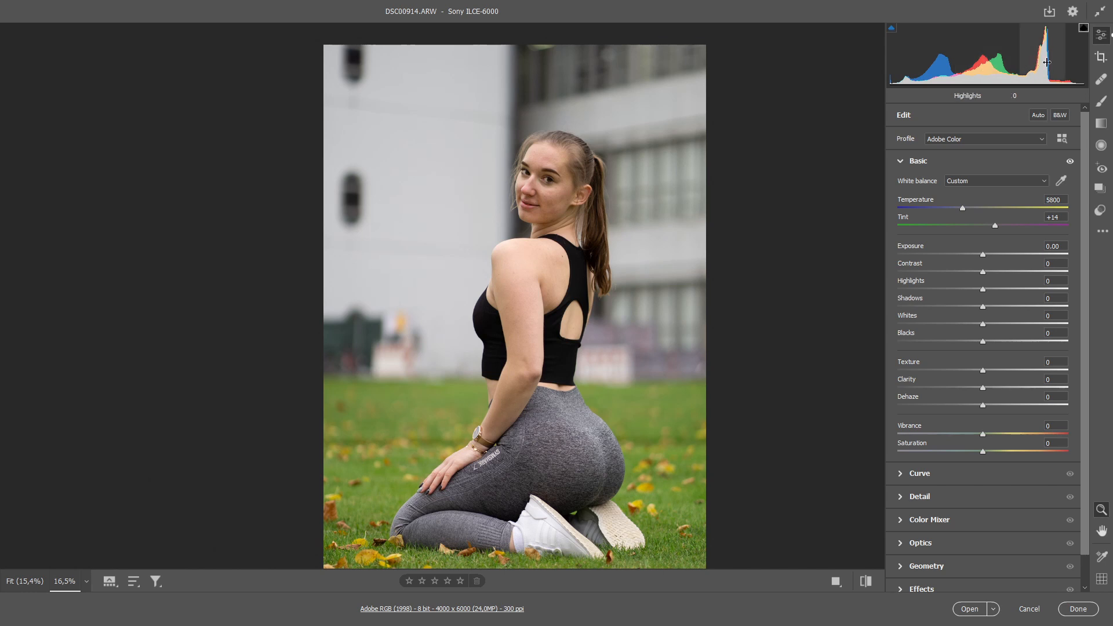
pyautogui.click(891, 28)
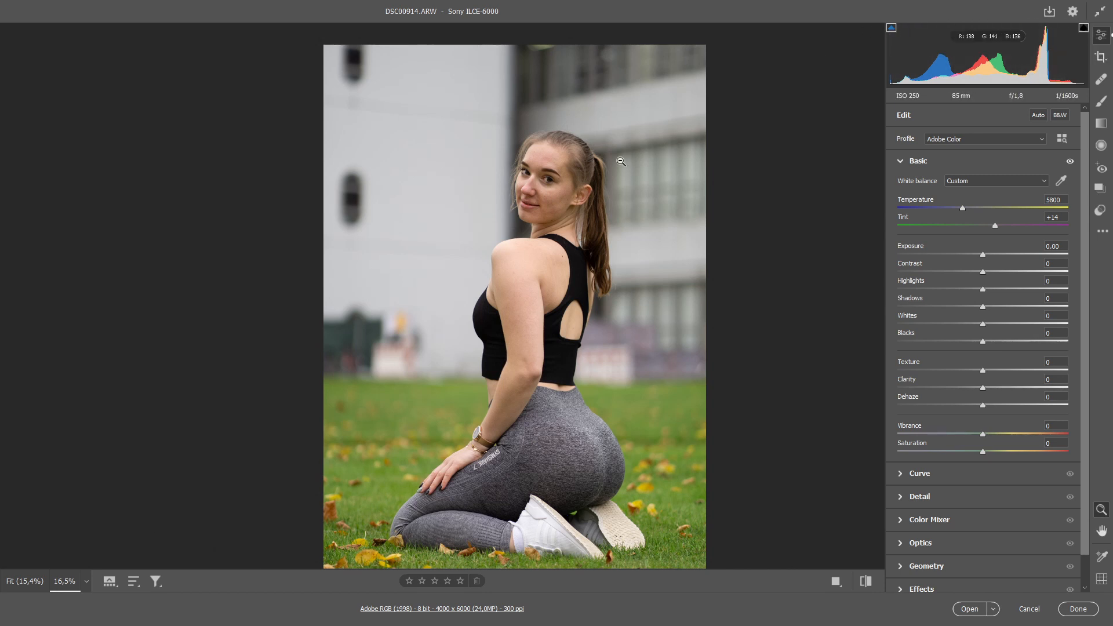
# Step: Set the exposure to +0.15, contrast to +2, highlights to +3, whites to +5 and blacks to -5
pyautogui.moveTo(539, 180); pyautogui.dragTo(571, 215)
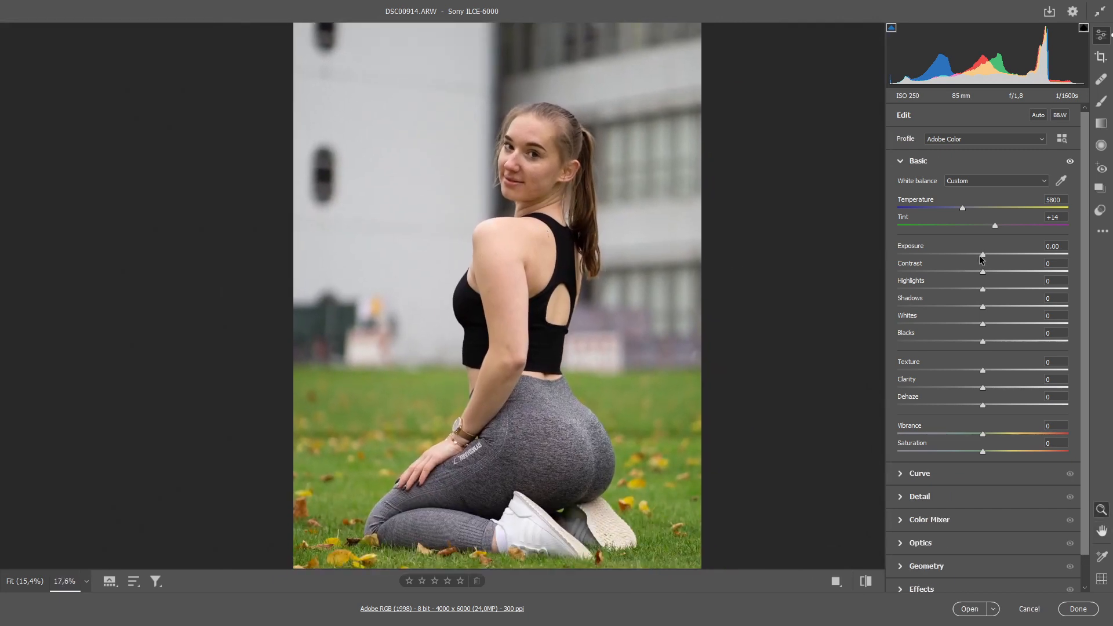
pyautogui.moveTo(982, 255); pyautogui.dragTo(985, 257)
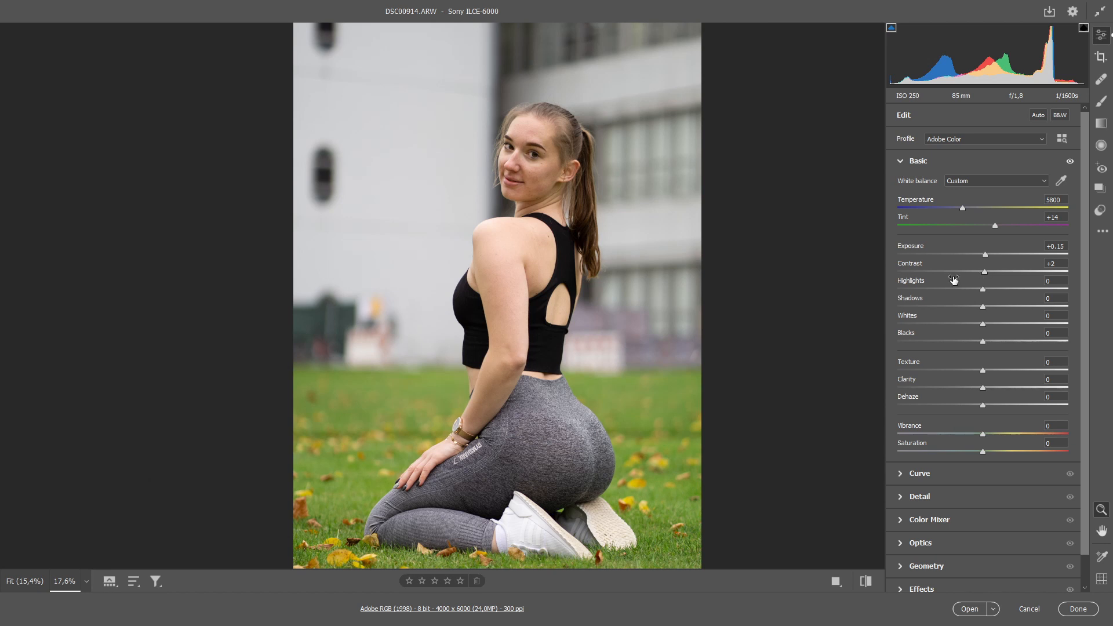
pyautogui.moveTo(985, 290); pyautogui.dragTo(988, 290)
pyautogui.moveTo(979, 341); pyautogui.dragTo(987, 324)
# Step: Set the texture to +5 and clarity to +8, and compare the portrait with and without the basic adjustments
pyautogui.moveTo(526, 179); pyautogui.dragTo(578, 243)
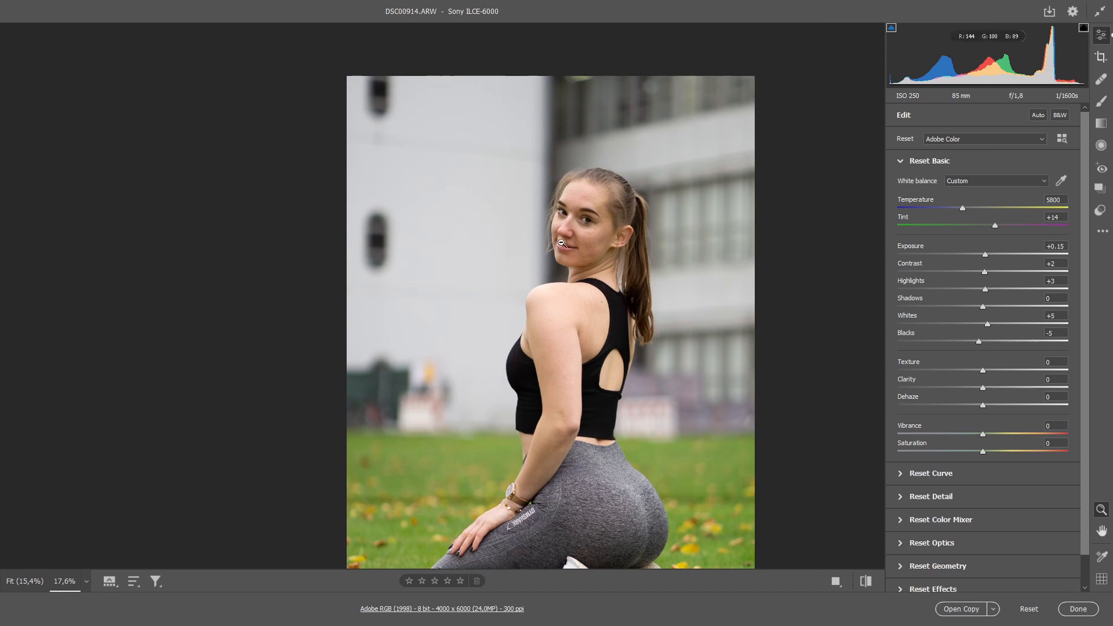
pyautogui.scroll(5, 561, 247)
pyautogui.moveTo(656, 246); pyautogui.dragTo(592, 232)
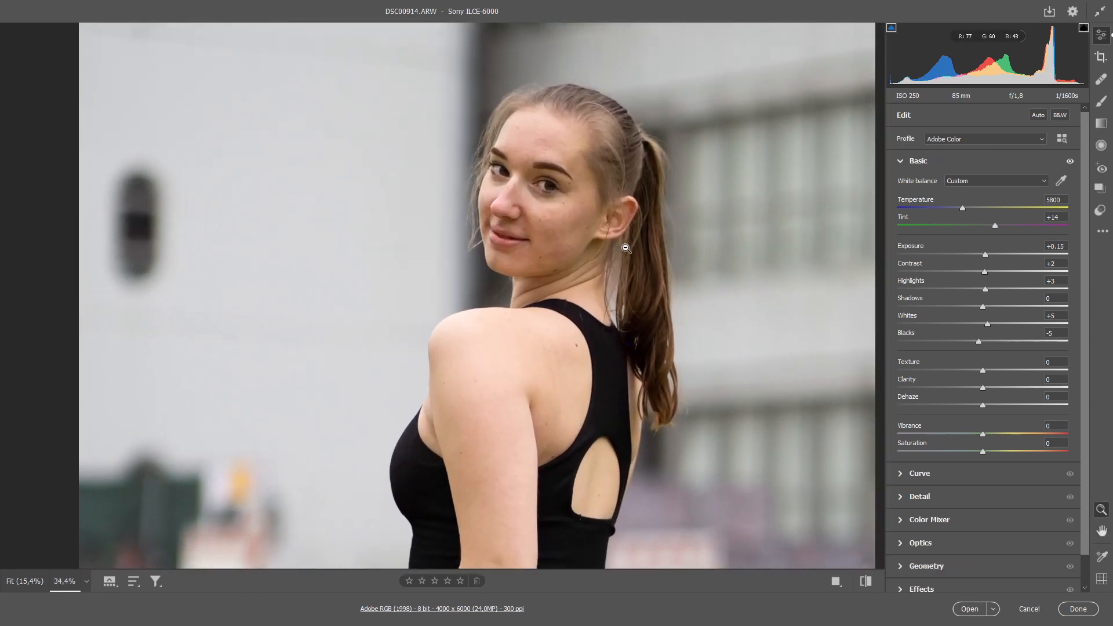
pyautogui.moveTo(984, 389); pyautogui.dragTo(989, 389)
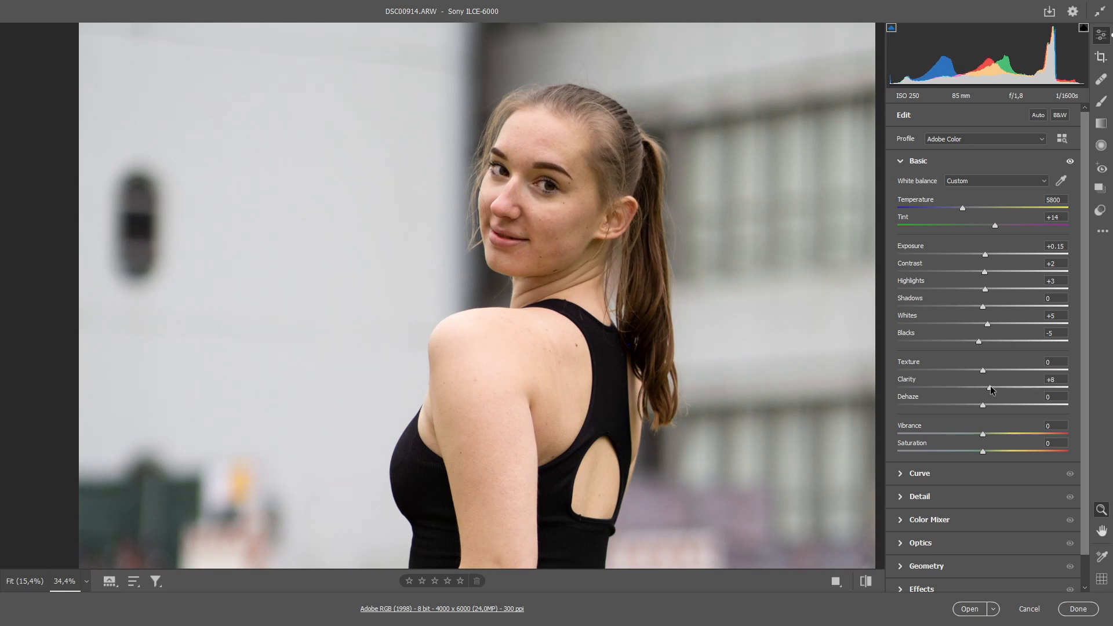
pyautogui.click(1065, 165)
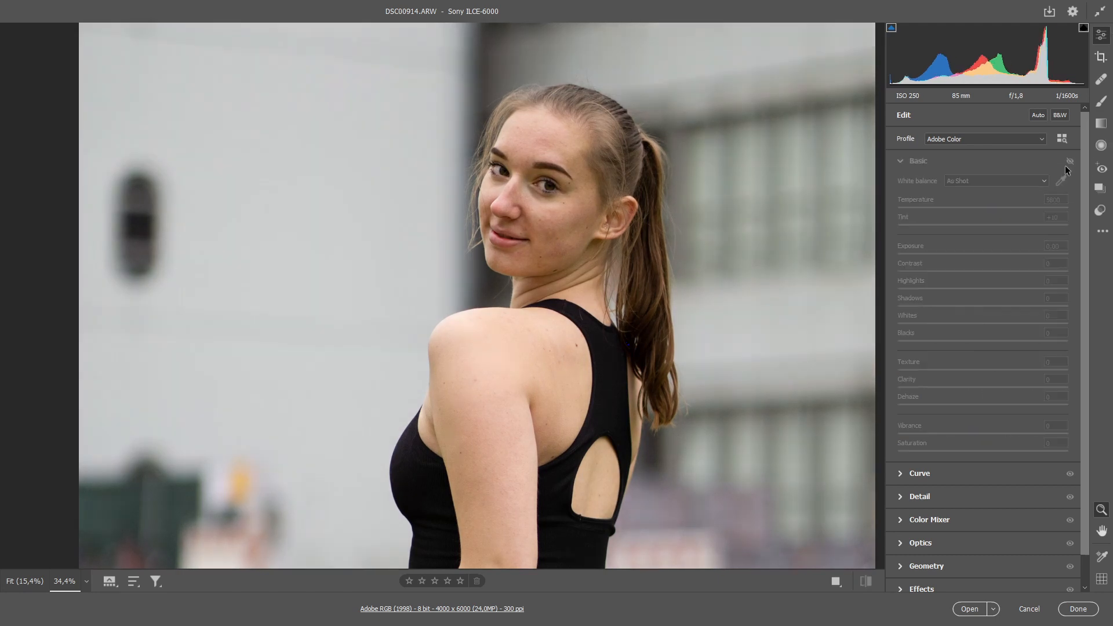
pyautogui.click(1065, 166)
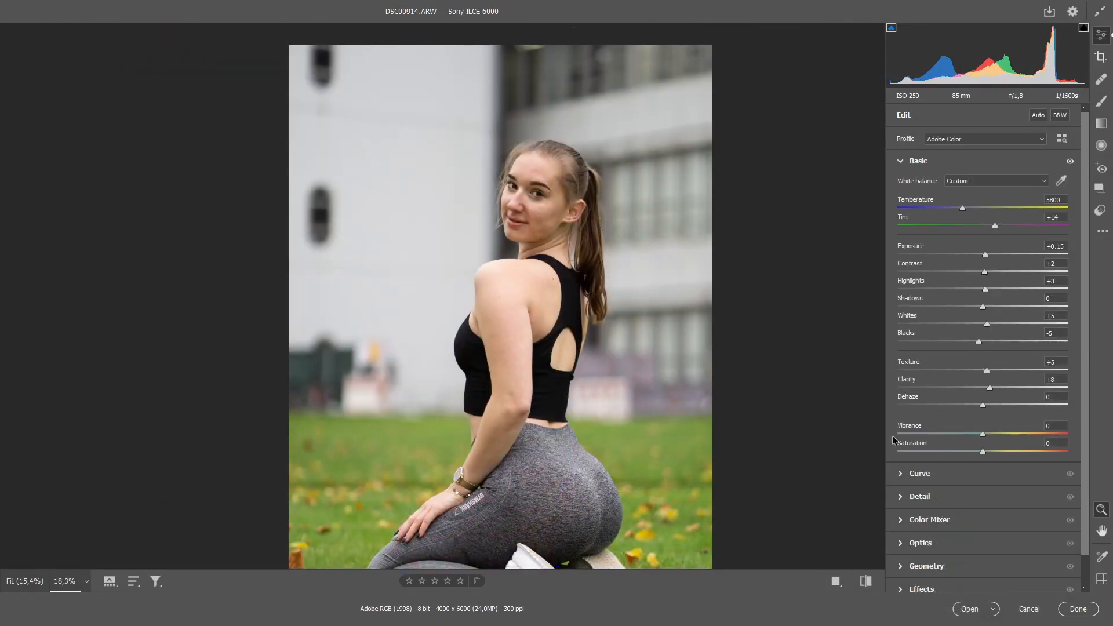
# Step: Set the vibrance to +12 and keep the saturation at 0
pyautogui.moveTo(585, 388); pyautogui.dragTo(573, 341)
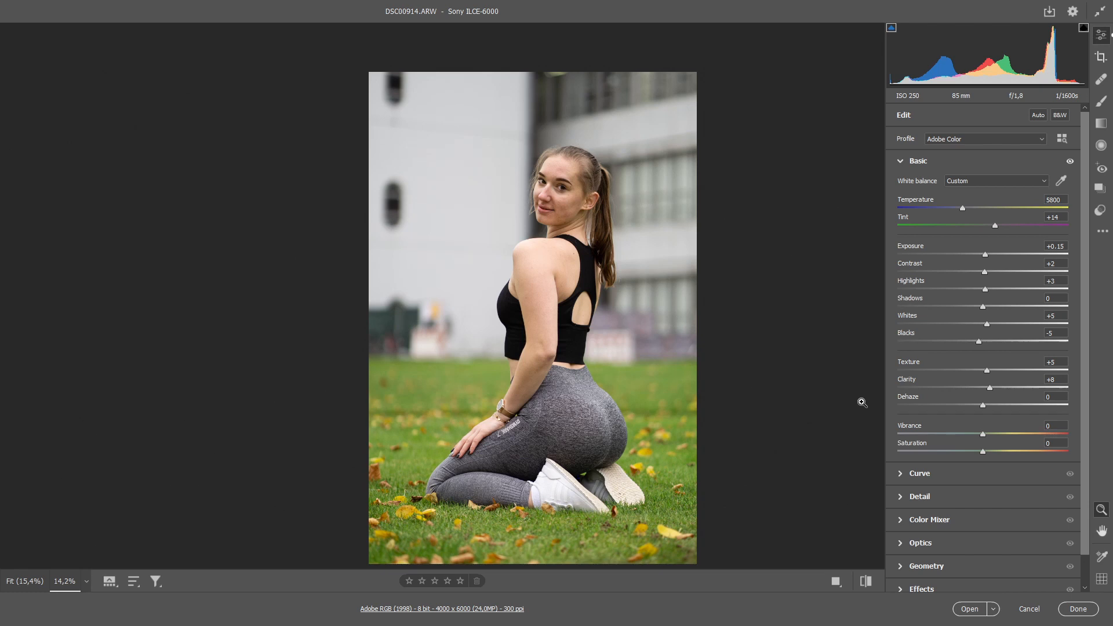
pyautogui.moveTo(983, 436)
pyautogui.mouseDown()
pyautogui.moveTo(1006, 450)
pyautogui.moveTo(992, 433)
pyautogui.mouseUp()
pyautogui.doubleClick(1003, 452)
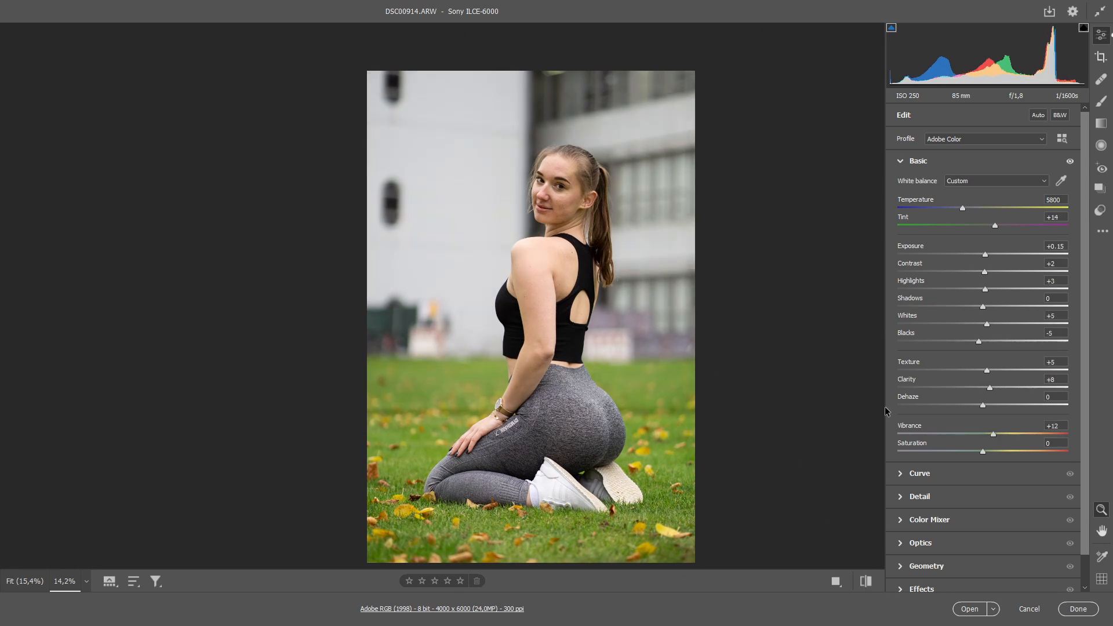
# Step: Shape the point curve into a gentle S-curve with the black point lifted to output 14, a lowered shadow point and a highlight point at 193
pyautogui.click(917, 472)
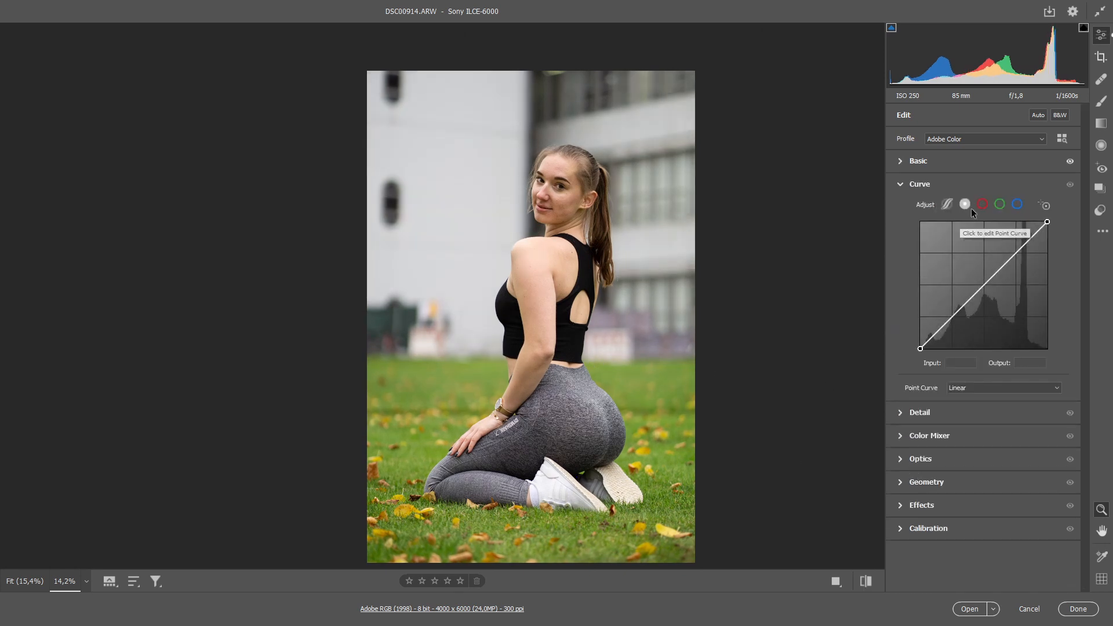
pyautogui.moveTo(919, 349); pyautogui.dragTo(919, 339)
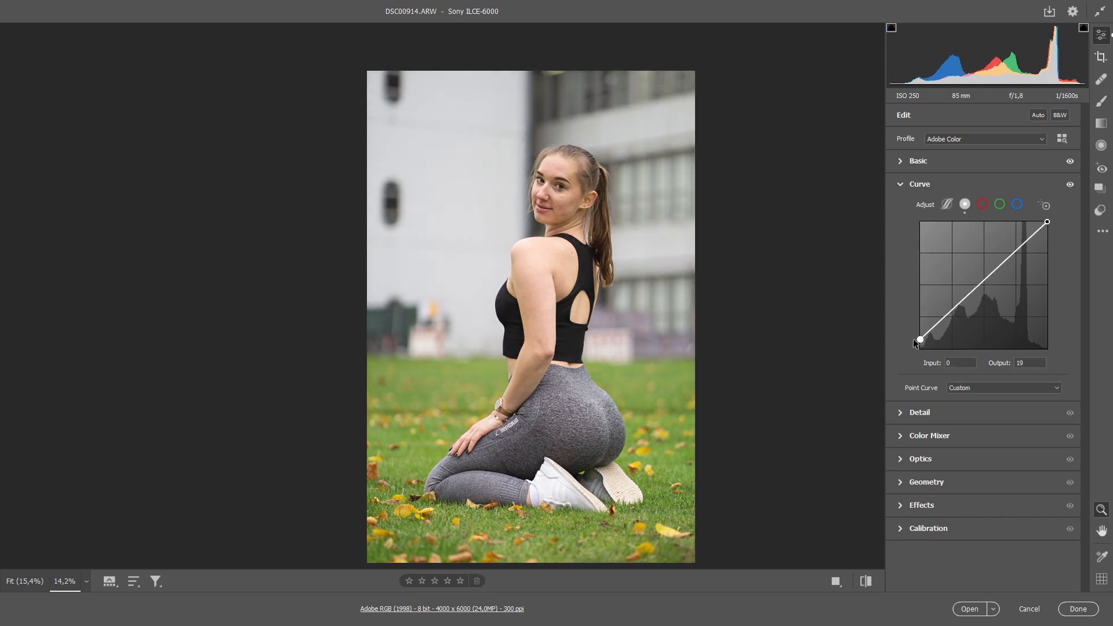
pyautogui.click(943, 321)
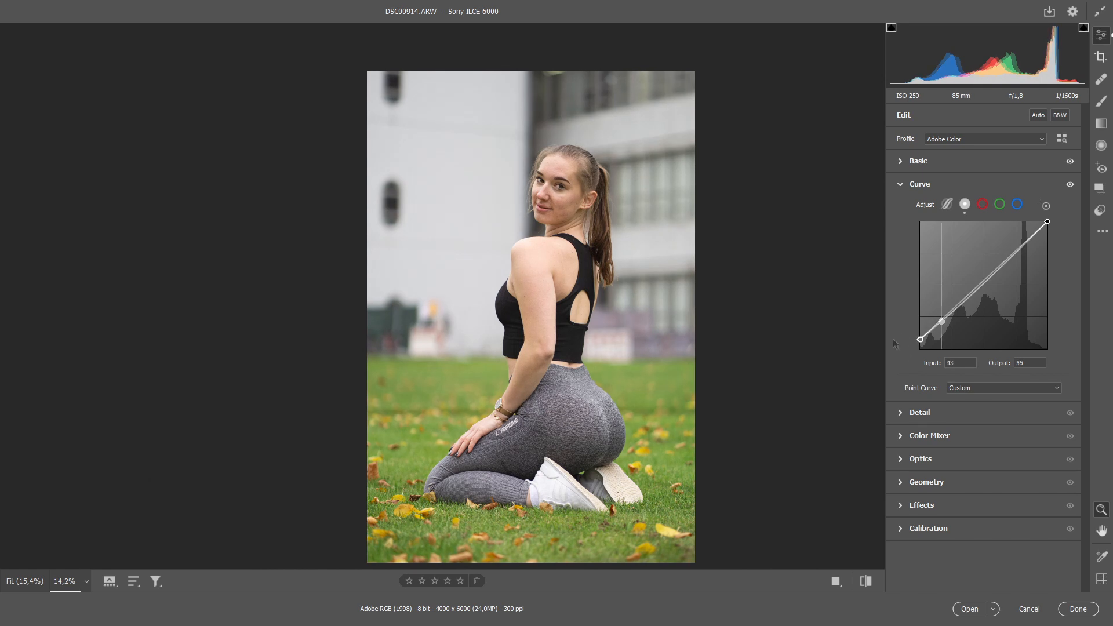
pyautogui.moveTo(920, 339); pyautogui.dragTo(920, 341)
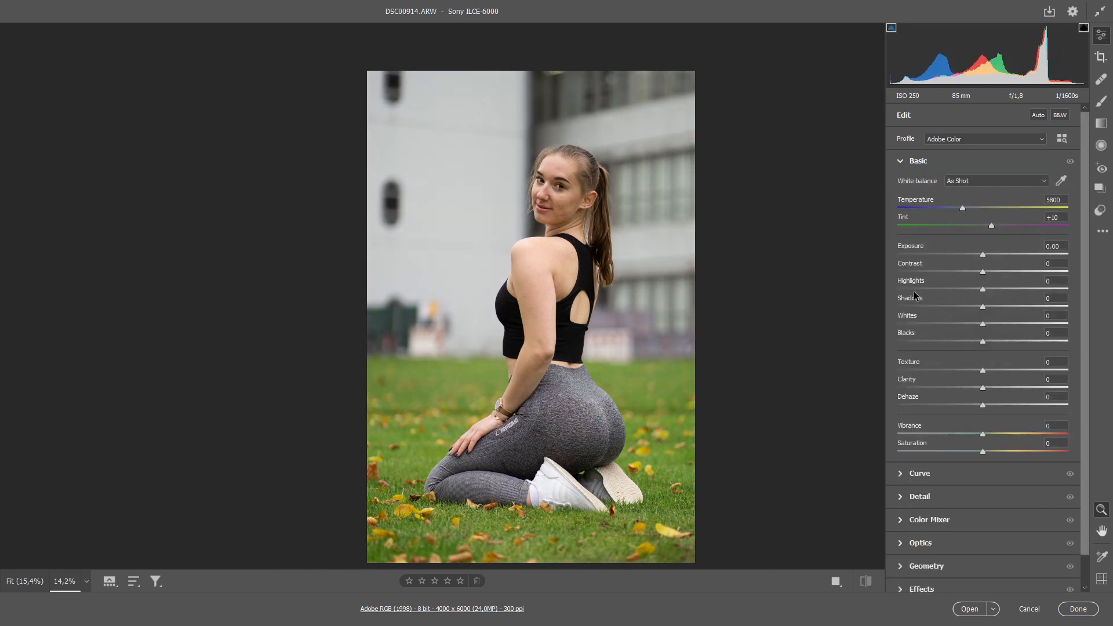
pyautogui.hotkey('ctrl', 'z')
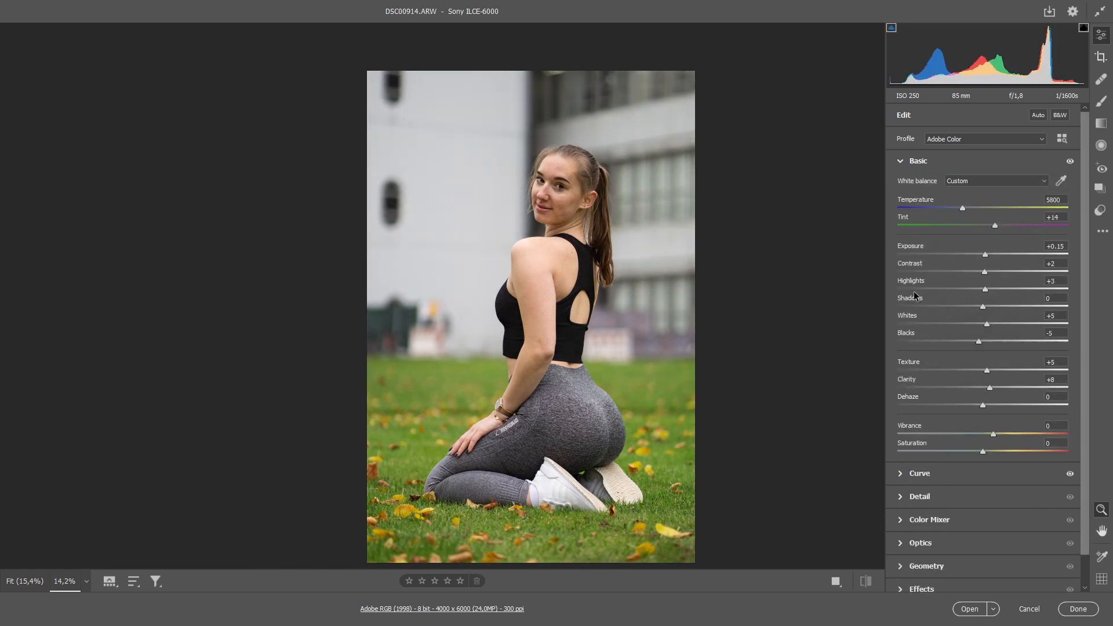
pyautogui.click(915, 474)
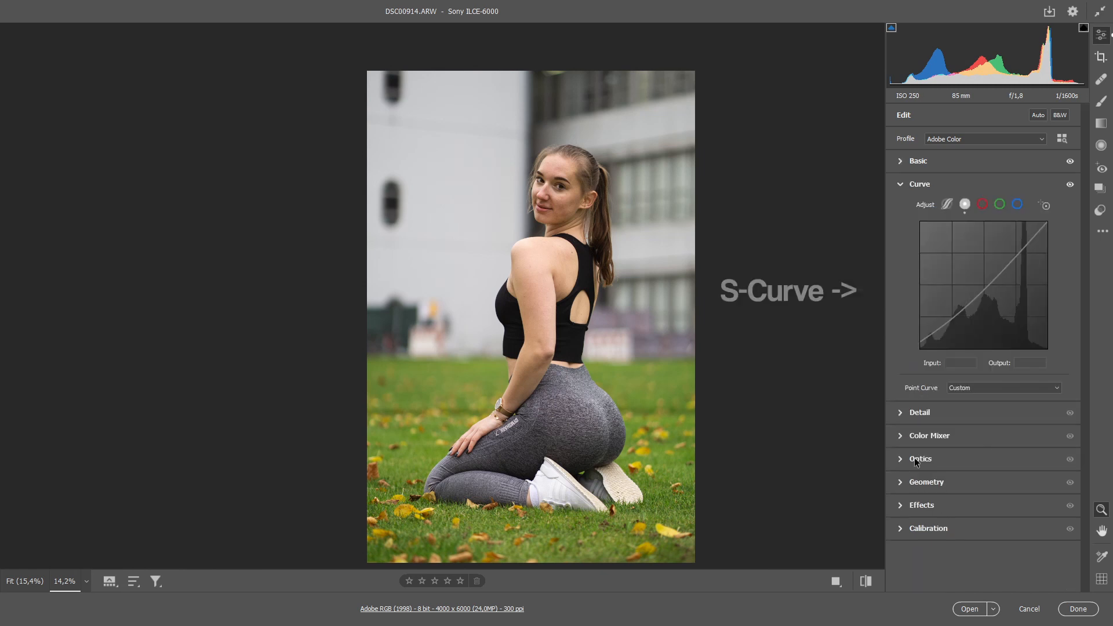
pyautogui.moveTo(1016, 253); pyautogui.dragTo(1015, 252)
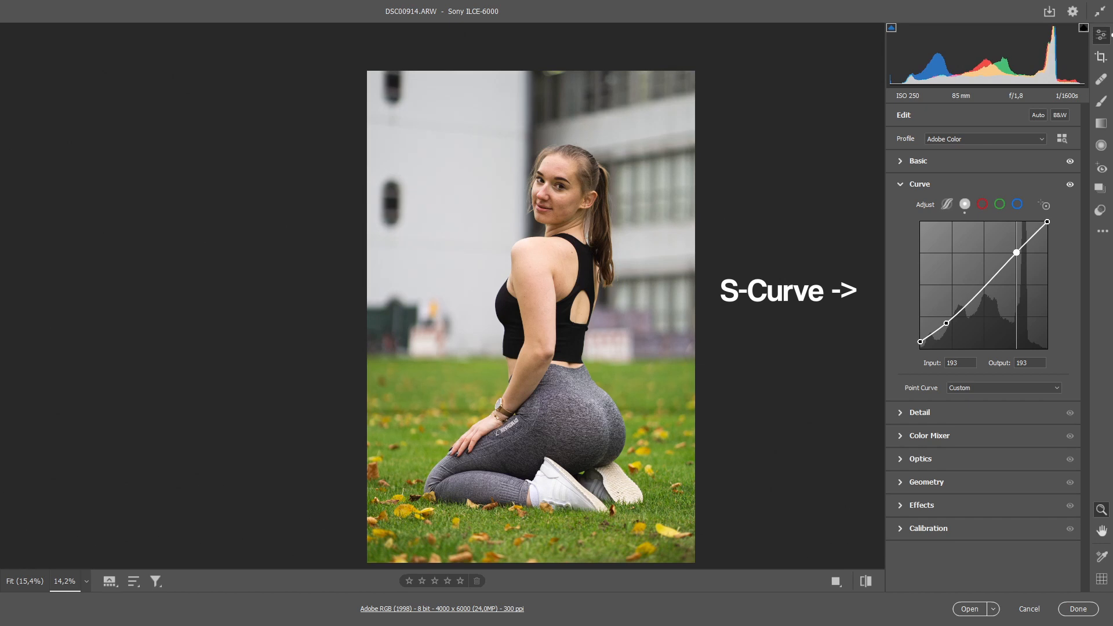
# Step: Reset the highlights to 0, lower the whites to -1 and compare the edit with the original photo
pyautogui.click(918, 161)
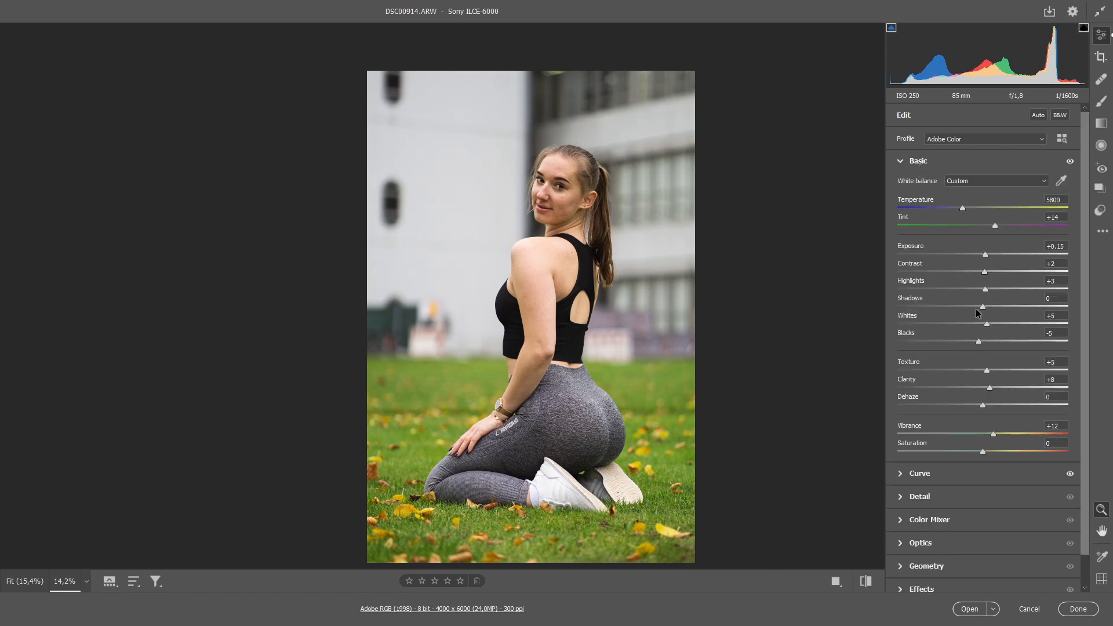
pyautogui.doubleClick(985, 288)
pyautogui.moveTo(989, 325); pyautogui.dragTo(984, 324)
pyautogui.press('\\')
pyautogui.press('\\')
pyautogui.press('\\')
pyautogui.press('\\')
# Step: Set the noise reduction to 48 while checking the blurred background up close, and compare with and without the detail adjustments
pyautogui.scroll(-1, 918, 428)
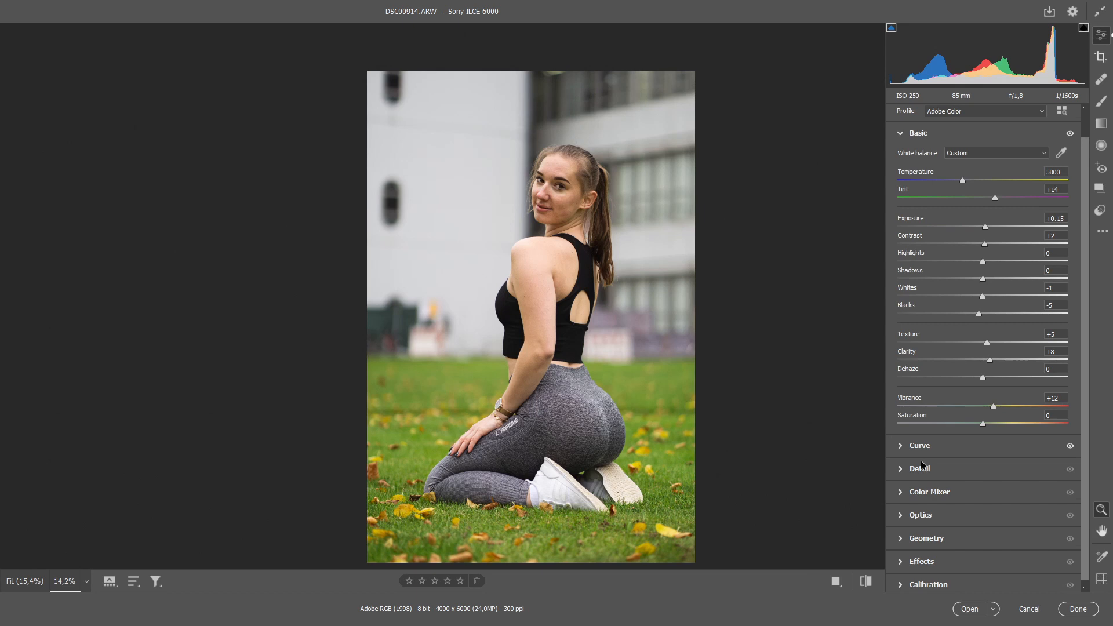
pyautogui.click(920, 467)
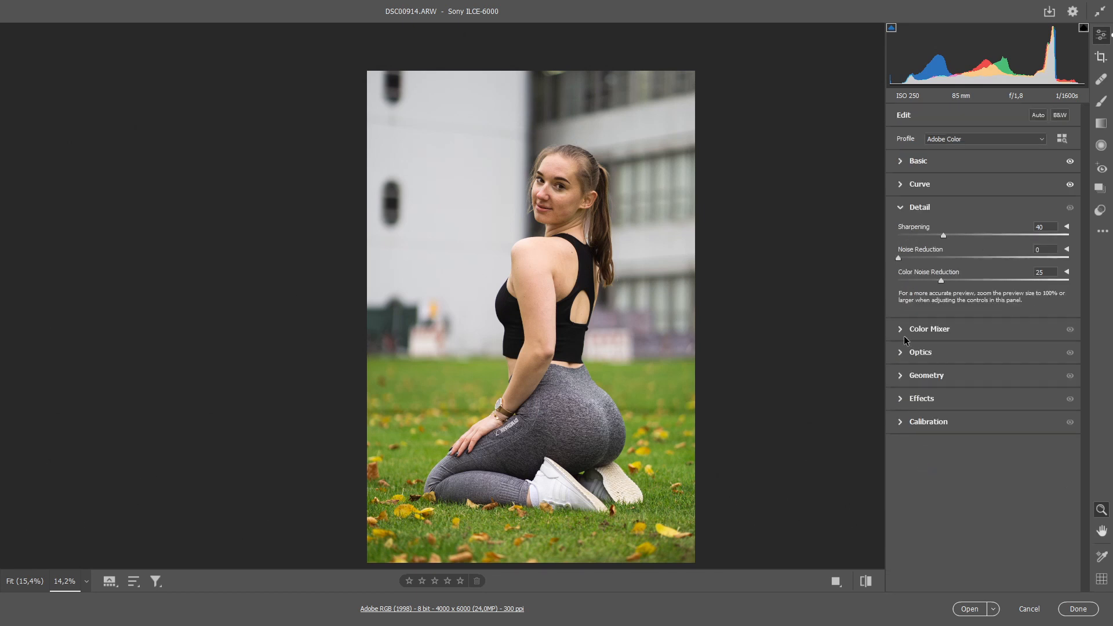
pyautogui.press('alt')
pyautogui.moveTo(604, 139); pyautogui.dragTo(720, 231)
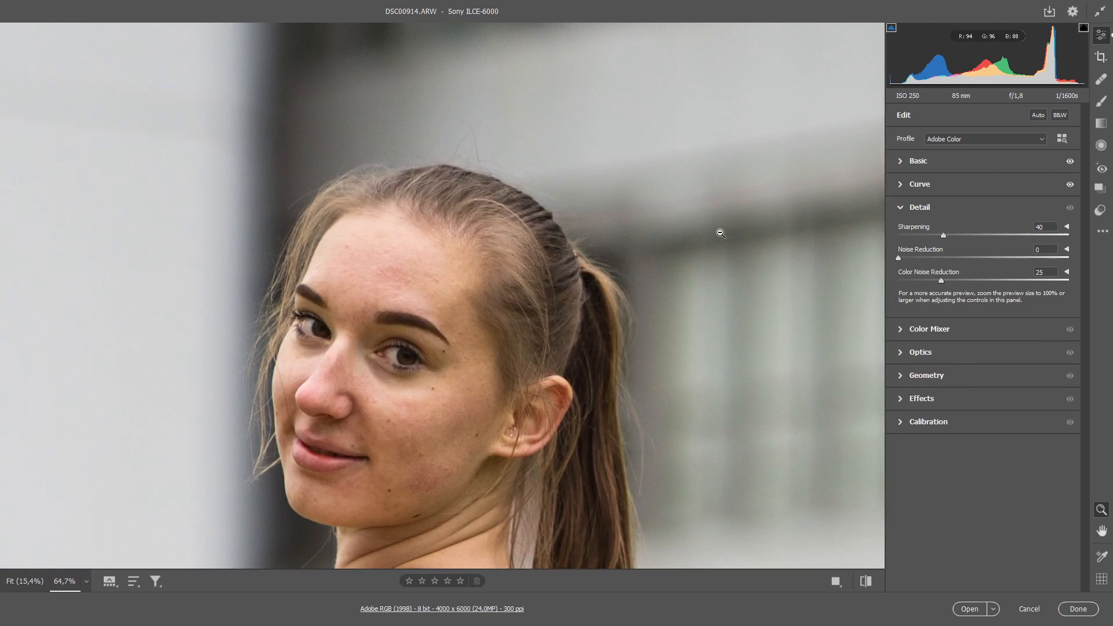
pyautogui.press('alt')
pyautogui.moveTo(678, 171); pyautogui.dragTo(757, 236)
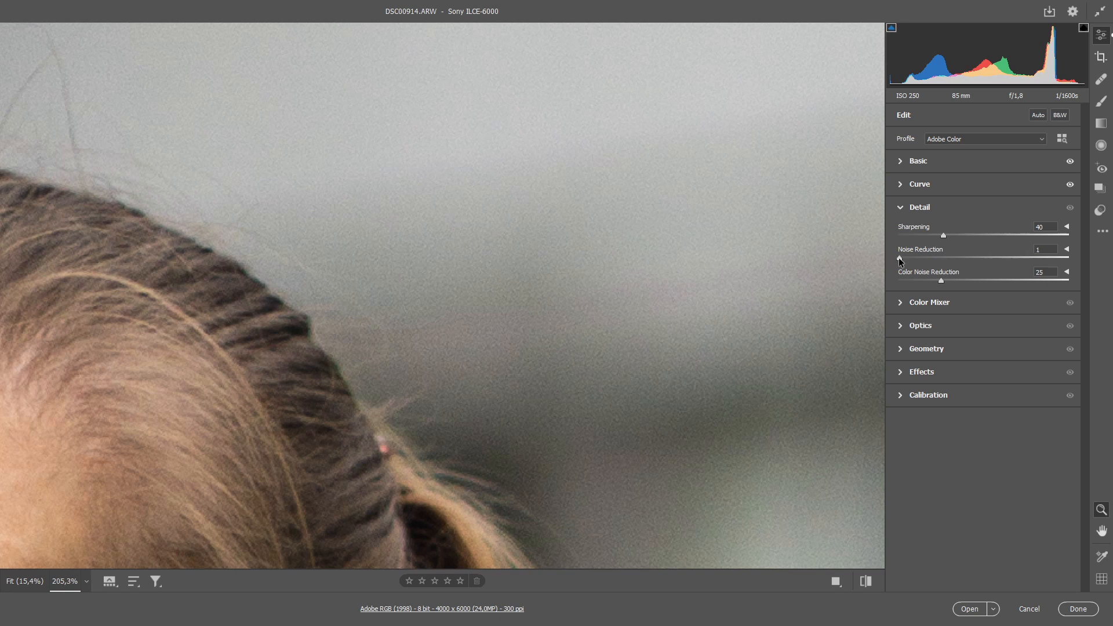
pyautogui.moveTo(908, 259); pyautogui.dragTo(981, 251)
pyautogui.click(1070, 207)
pyautogui.click(1070, 207)
# Step: Lower the saturation of the greens to -69 in the color mixer to mute the grass
pyautogui.scroll(-8, 619, 259)
pyautogui.scroll(-2, 559, 265)
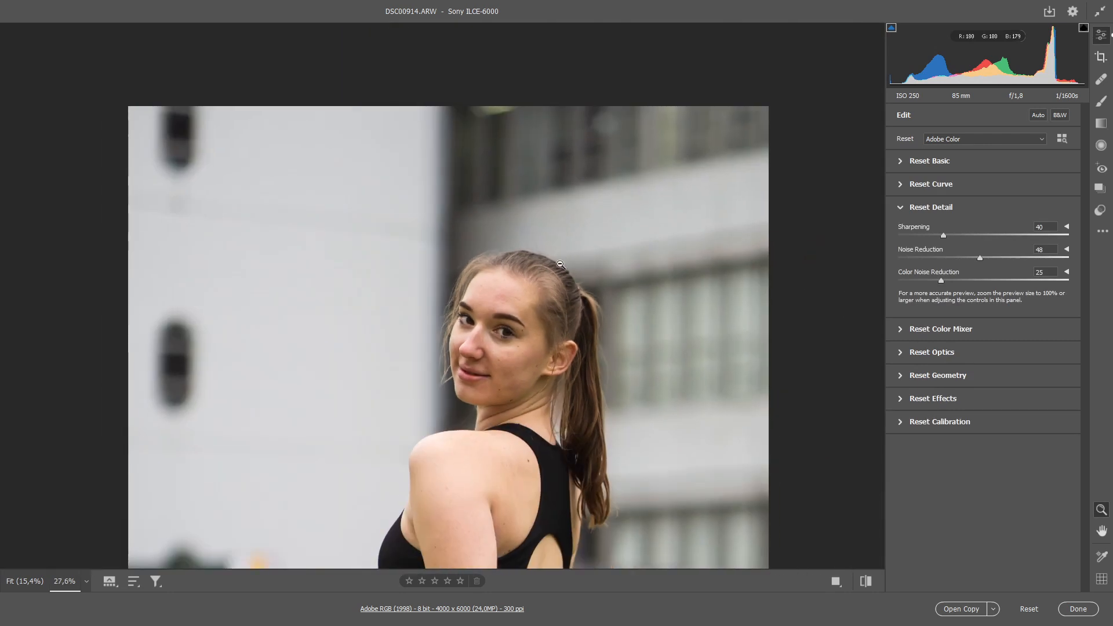
pyautogui.moveTo(569, 298); pyautogui.dragTo(590, 123)
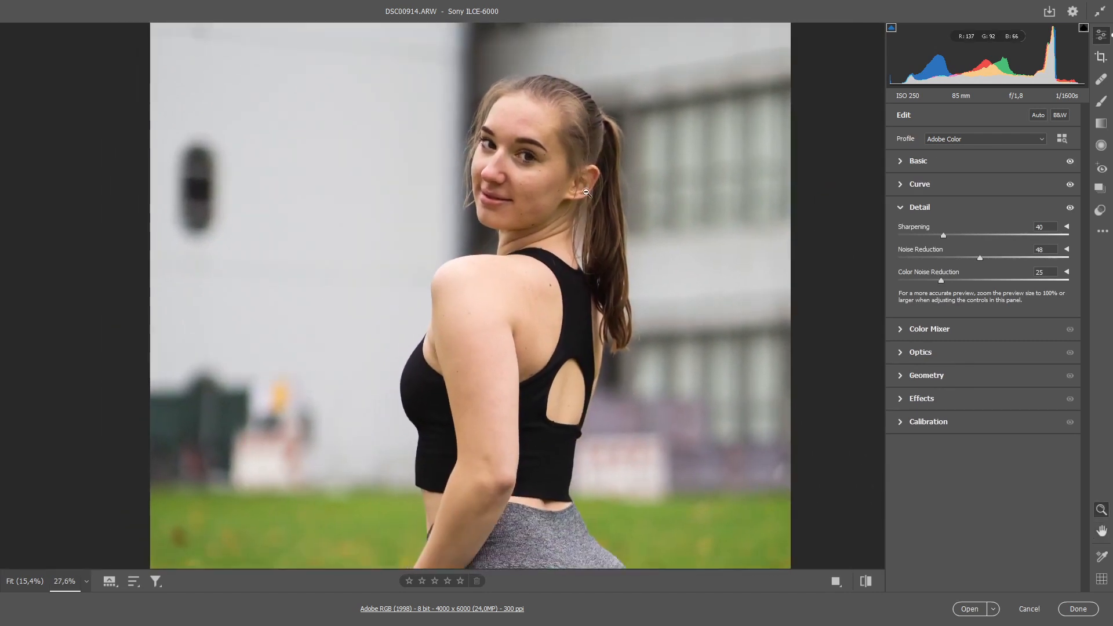
pyautogui.scroll(-2, 586, 191)
pyautogui.click(928, 332)
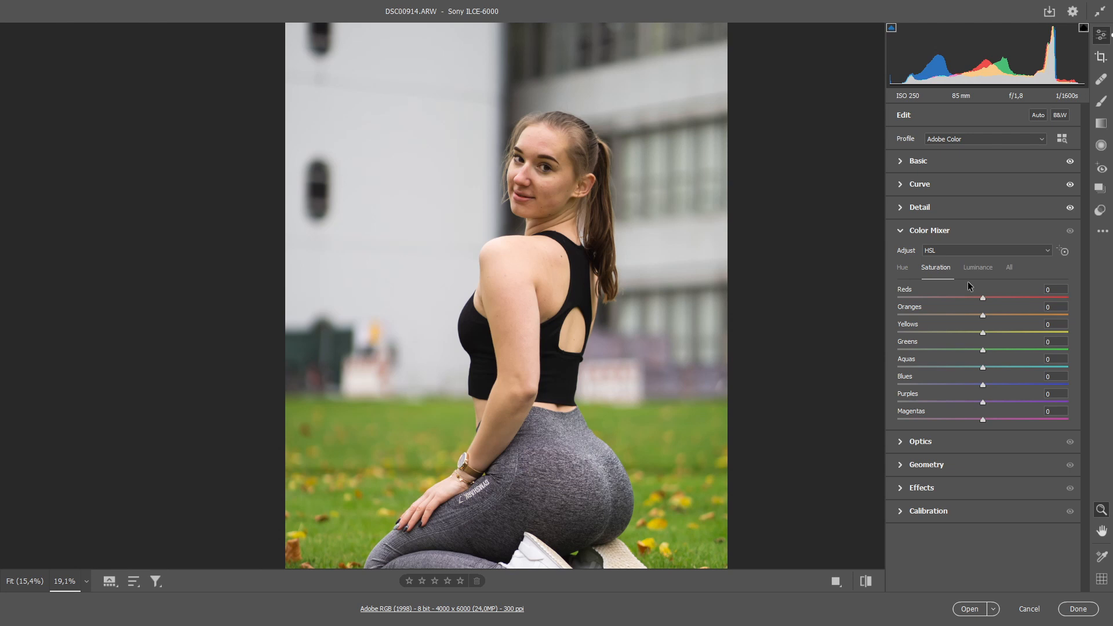
pyautogui.scroll(-3, 641, 270)
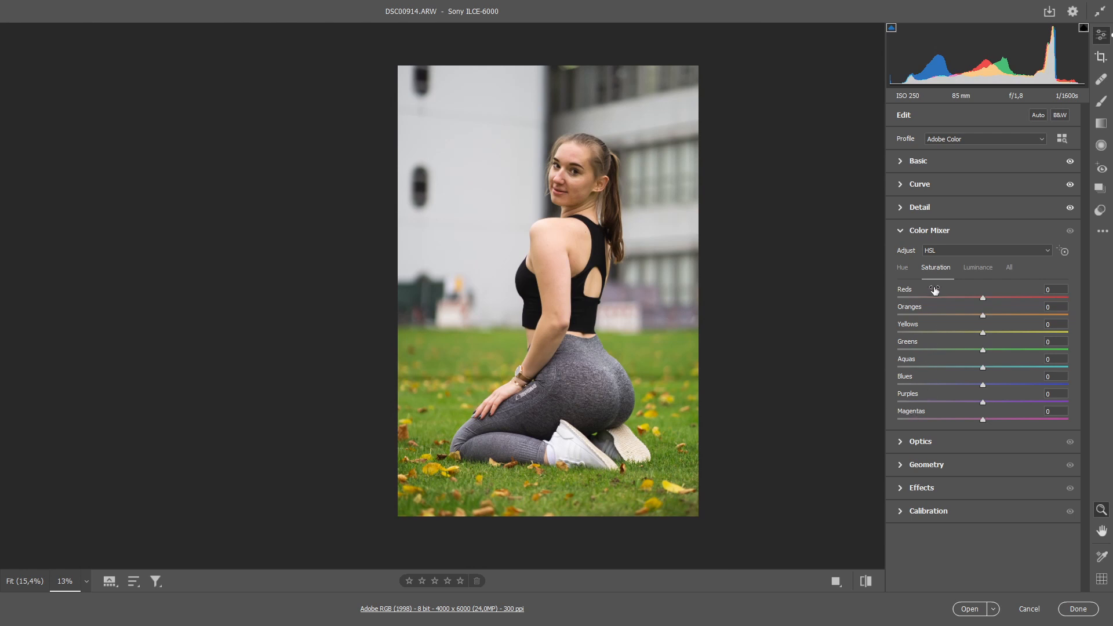
pyautogui.moveTo(979, 352); pyautogui.dragTo(922, 355)
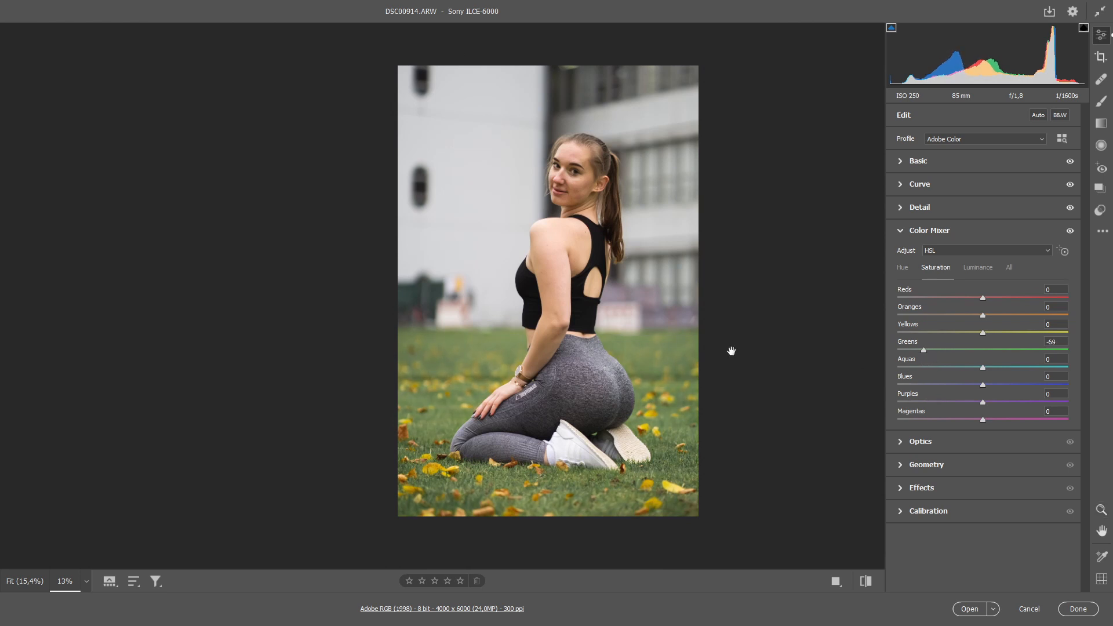
# Step: Lower the saturation of the yellows to -18
pyautogui.moveTo(731, 351); pyautogui.dragTo(734, 372)
pyautogui.moveTo(982, 336); pyautogui.dragTo(974, 338)
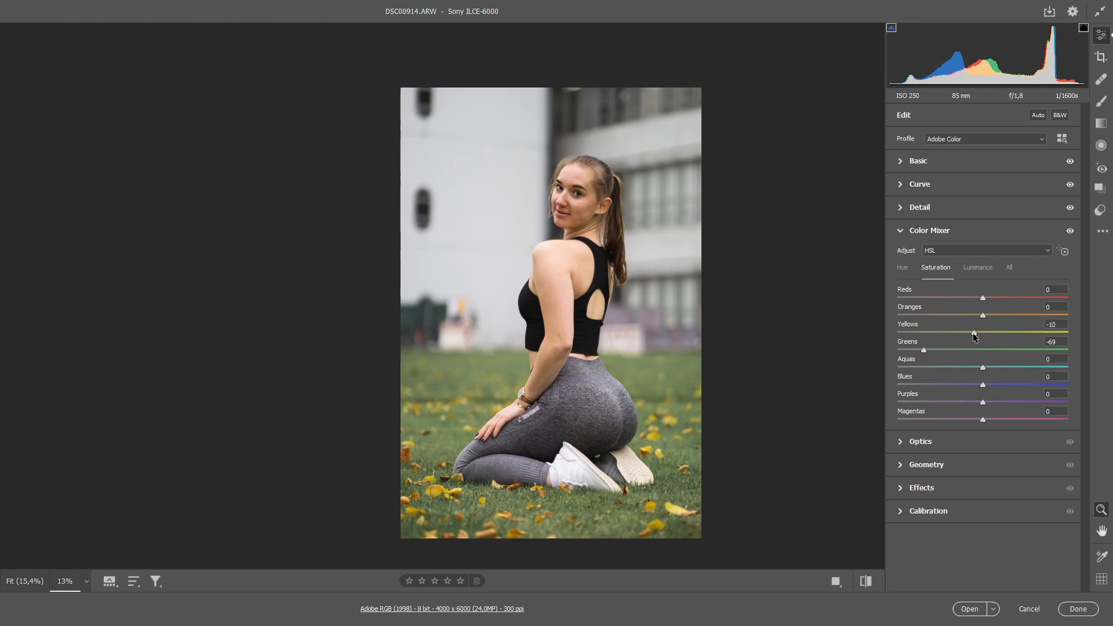
pyautogui.moveTo(974, 338); pyautogui.dragTo(967, 338)
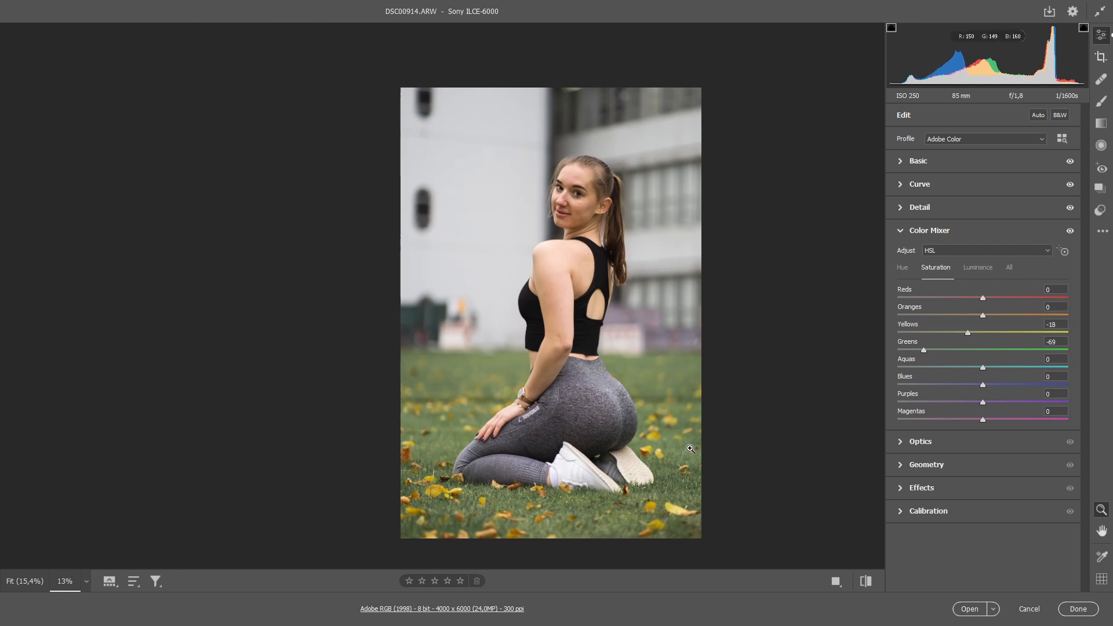
# Step: Lower the saturation of the oranges to -15 while checking the skin tones
pyautogui.moveTo(617, 355); pyautogui.dragTo(622, 360)
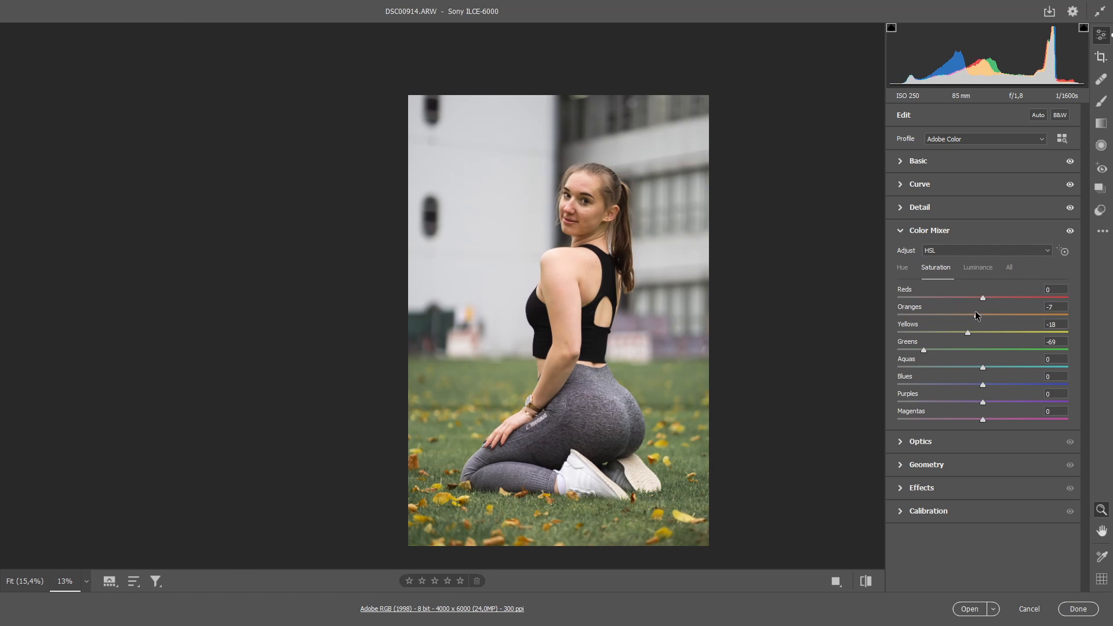
pyautogui.moveTo(610, 207); pyautogui.dragTo(704, 260)
pyautogui.scroll(-6, 607, 334)
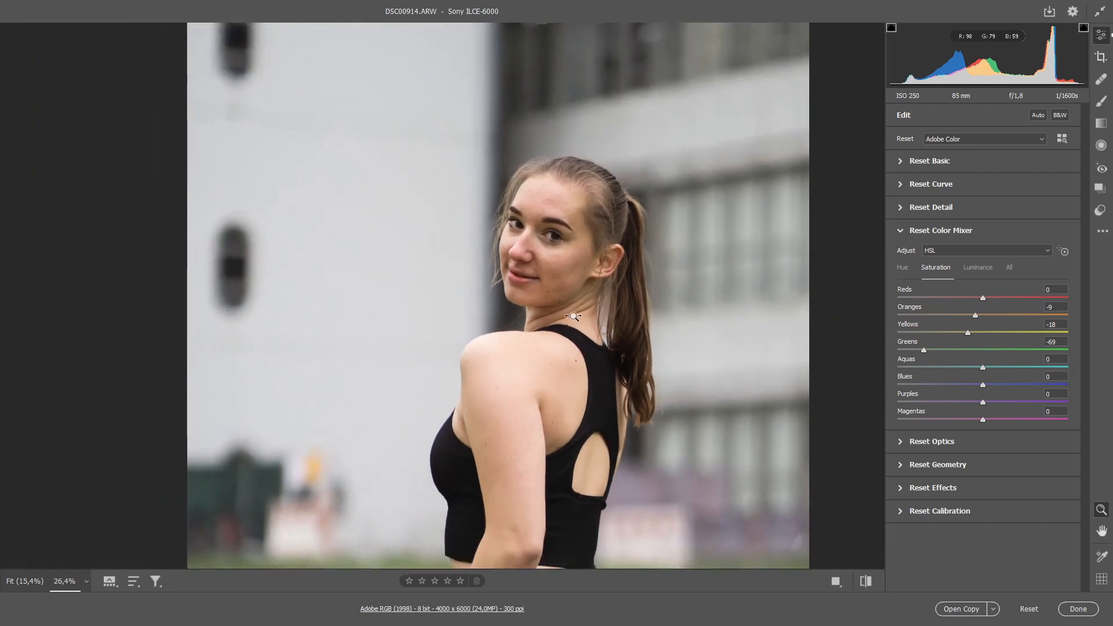
pyautogui.moveTo(539, 319); pyautogui.dragTo(536, 318)
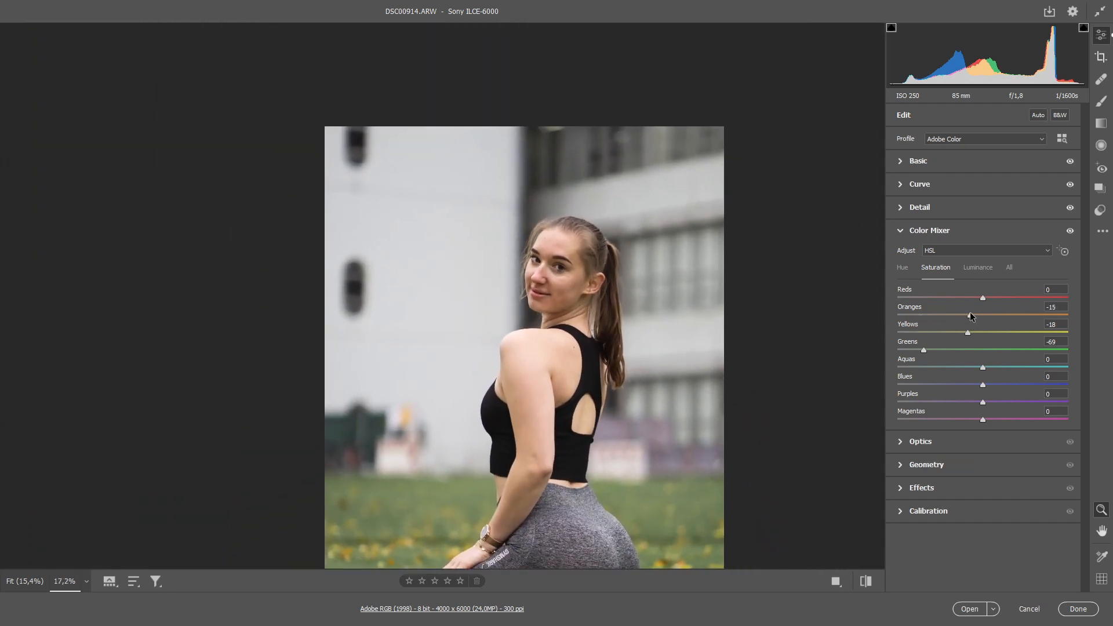
pyautogui.moveTo(562, 398); pyautogui.dragTo(551, 281)
pyautogui.moveTo(550, 281); pyautogui.dragTo(540, 286)
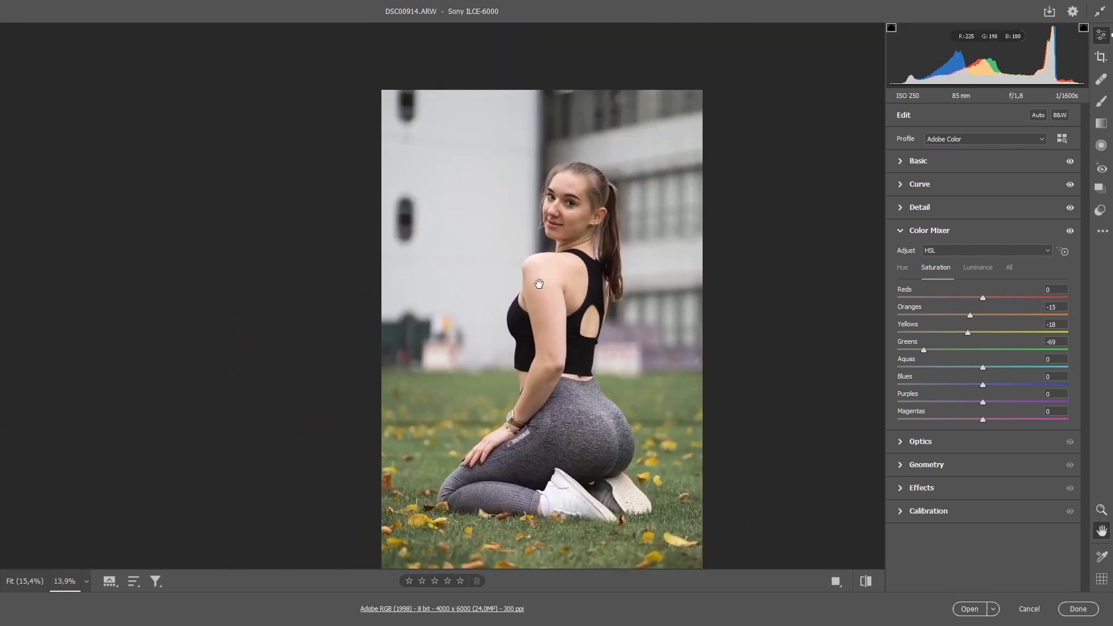
# Step: Compare the photo with and without the color mixer adjustments, and raise the saturation of the purples to +27
pyautogui.click(1069, 230)
pyautogui.click(1069, 231)
pyautogui.click(1069, 230)
pyautogui.click(1071, 232)
pyautogui.moveTo(983, 403); pyautogui.dragTo(992, 404)
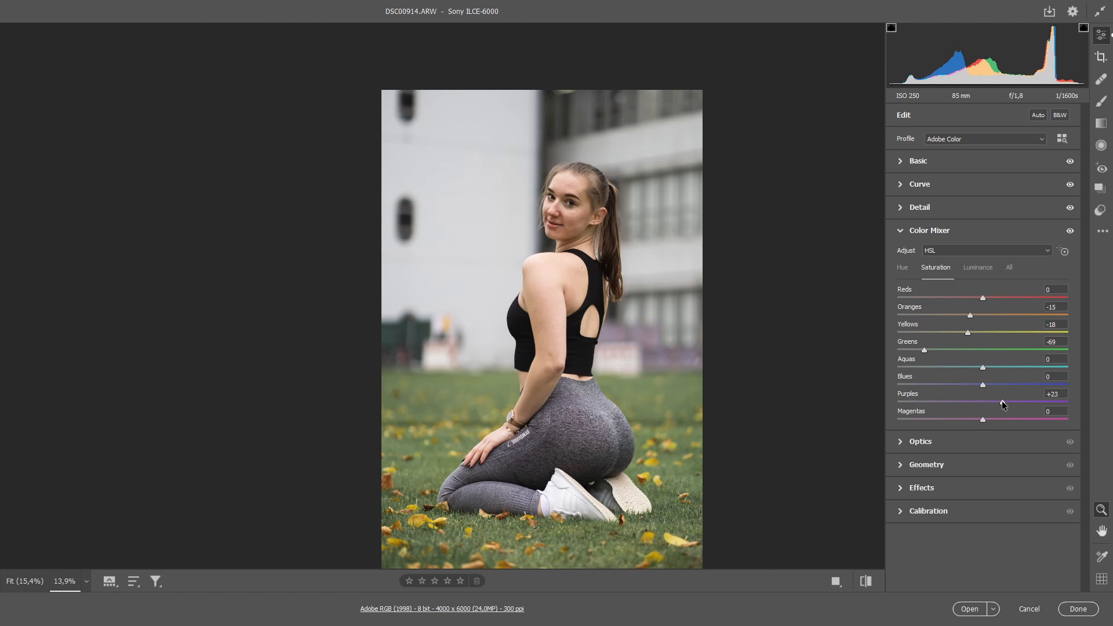
# Step: Darken the photo's edges by setting the vignetting effect to -17
pyautogui.click(903, 268)
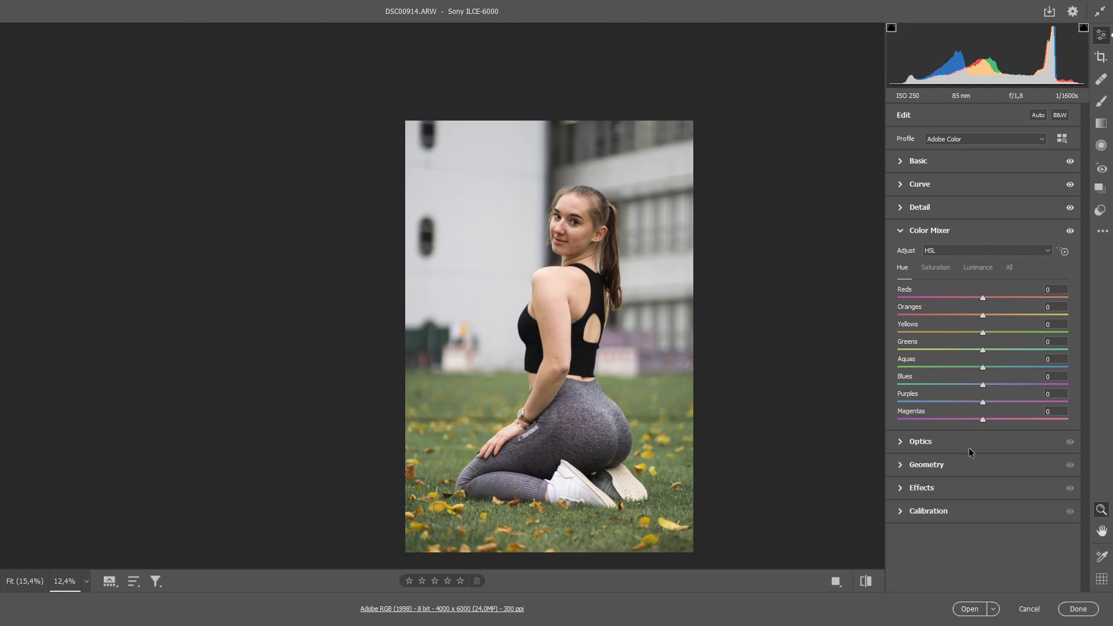
pyautogui.click(923, 487)
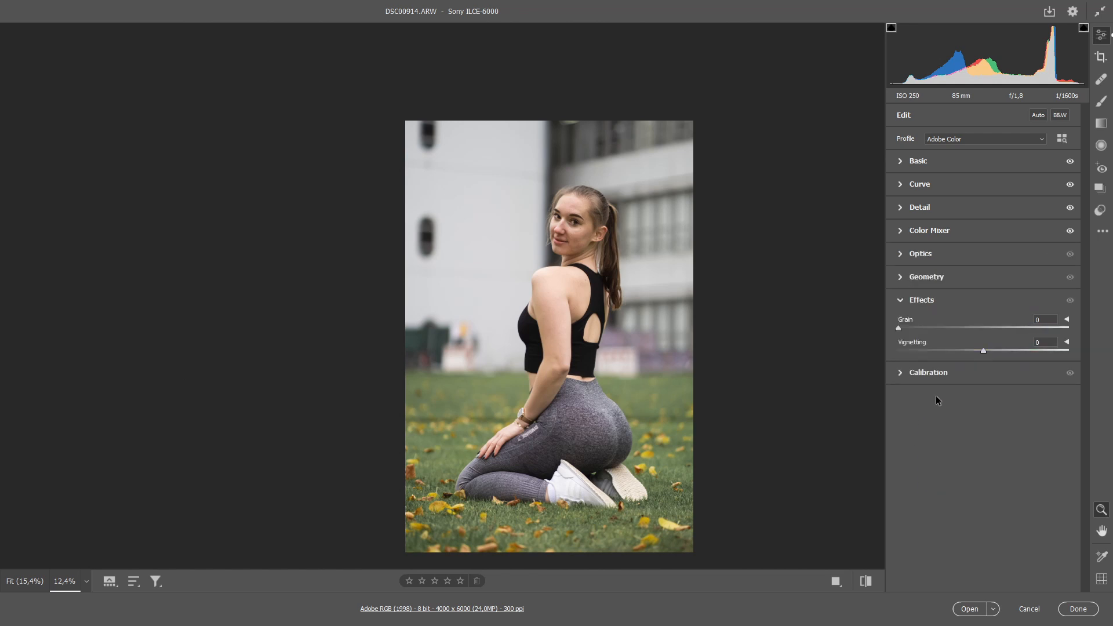
pyautogui.moveTo(983, 349)
pyautogui.mouseDown()
pyautogui.moveTo(1000, 353)
pyautogui.moveTo(968, 352)
pyautogui.mouseUp()
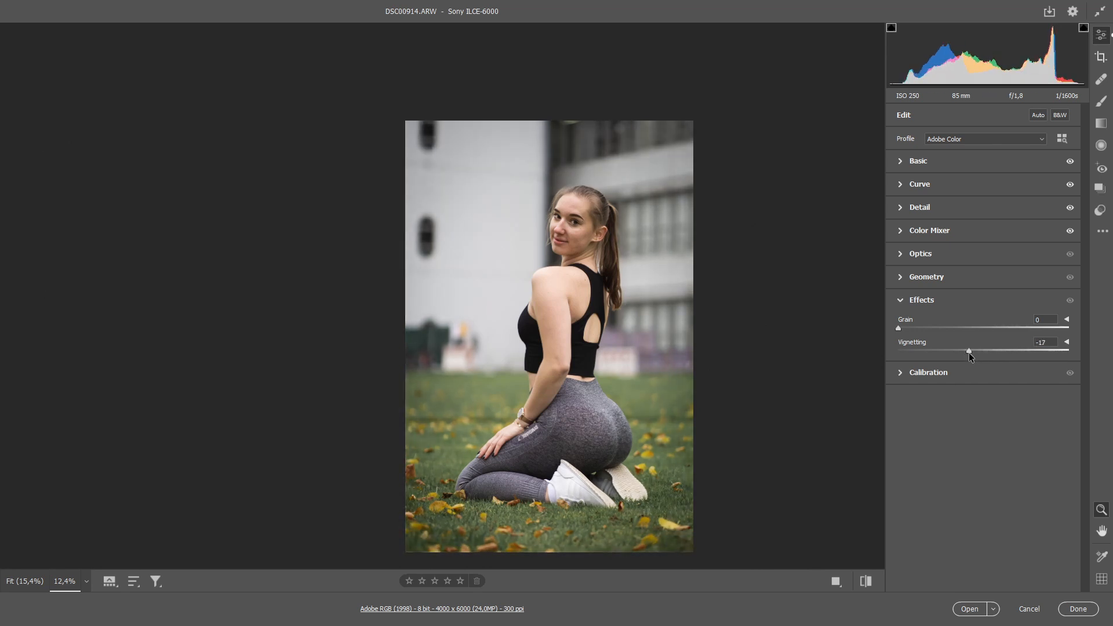
# Step: Set the hue of the blue primary to -25 in the camera calibration
pyautogui.click(903, 370)
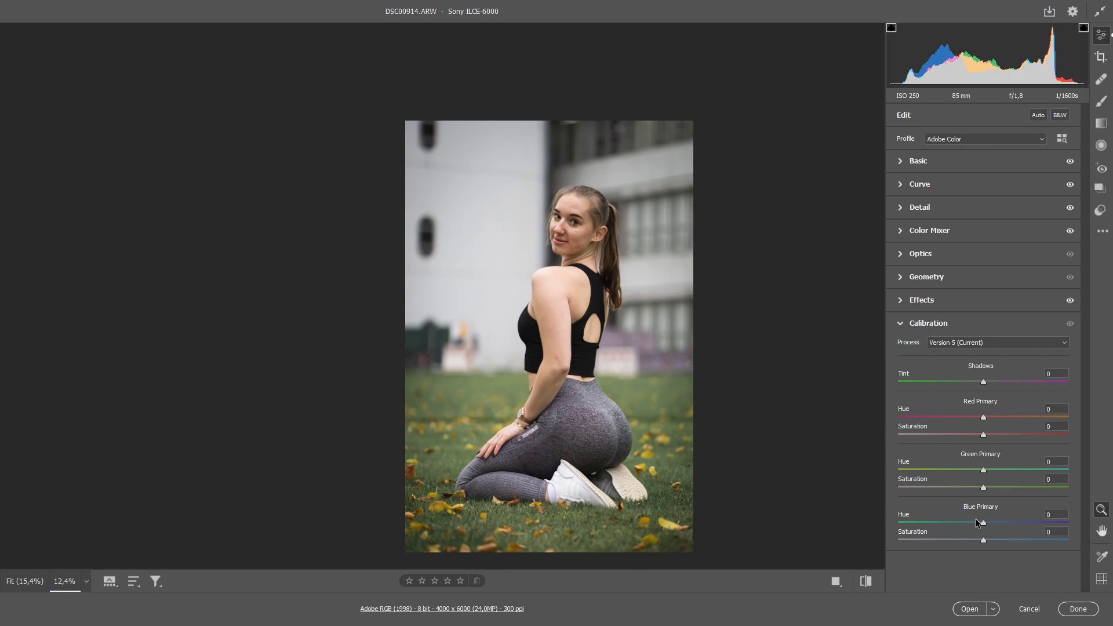
pyautogui.moveTo(974, 521); pyautogui.dragTo(962, 522)
pyautogui.scroll(-1, 585, 404)
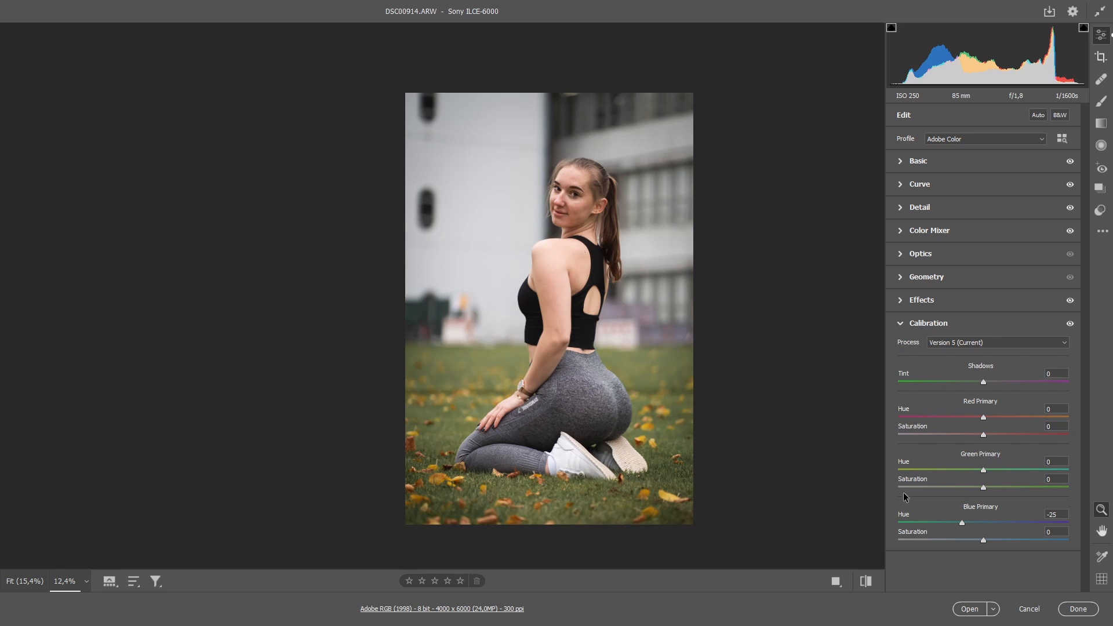
# Step: Set the hue of the red primary to +14 and compare the portrait before and after the edits
pyautogui.moveTo(983, 419); pyautogui.dragTo(995, 427)
pyautogui.moveTo(653, 299); pyautogui.dragTo(633, 346)
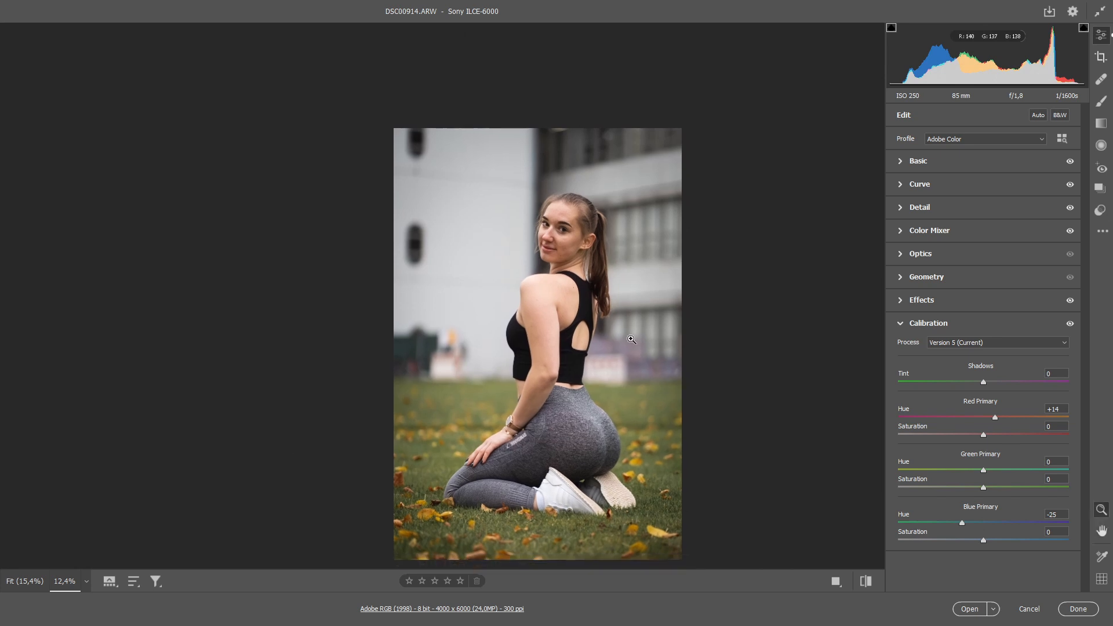
pyautogui.press('p')
pyautogui.press('p')
pyautogui.press('p')
pyautogui.press('p')
# Step: Crop the photo to the 4 x 5 / 8 x 10 aspect ratio, shifting the frame slightly down, and apply the crop
pyautogui.click(1101, 57)
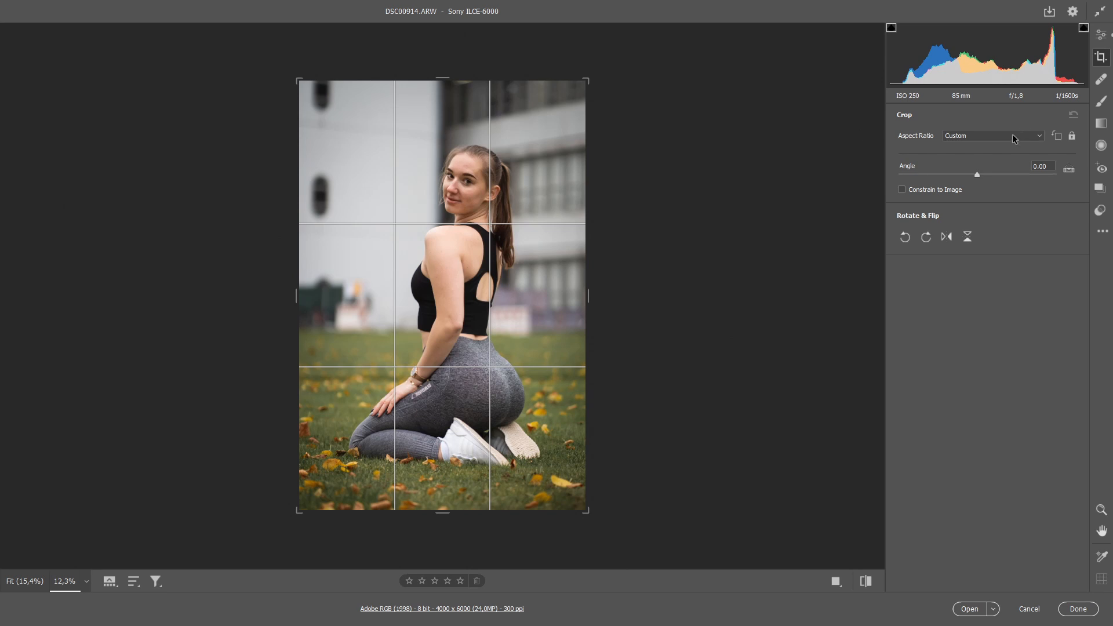
pyautogui.click(1013, 138)
pyautogui.click(979, 188)
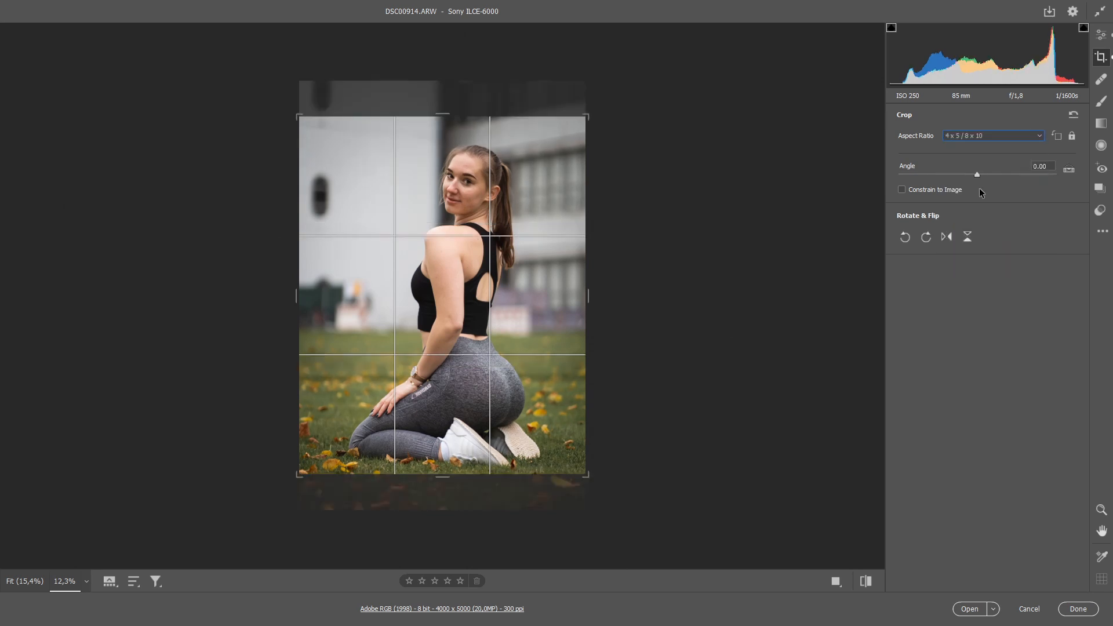
pyautogui.moveTo(461, 307); pyautogui.dragTo(452, 297)
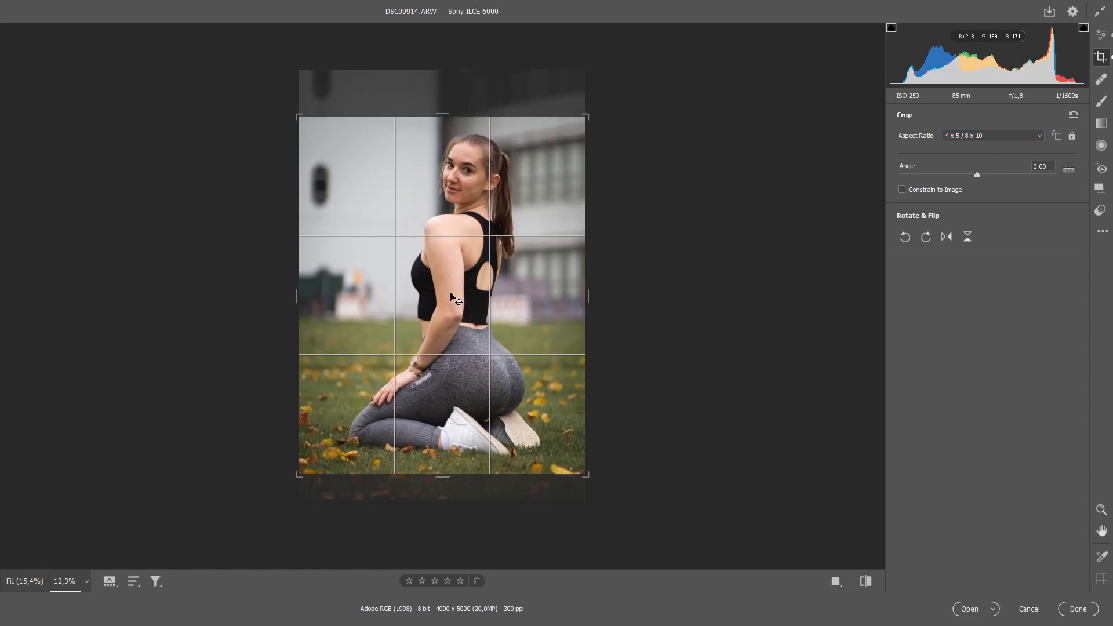
pyautogui.press('Return')
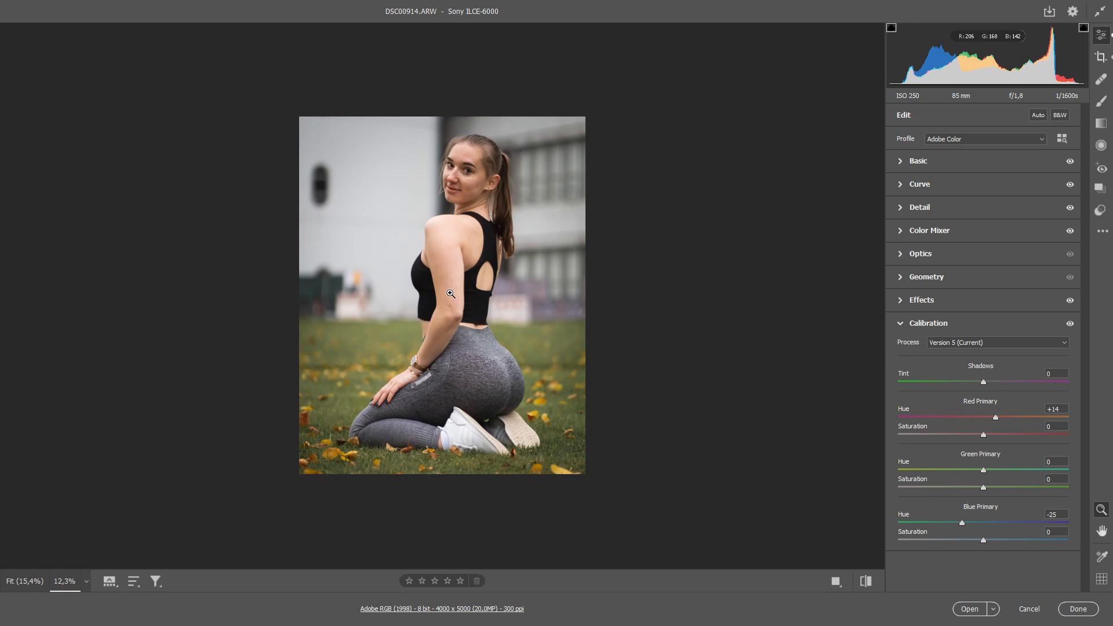
# Step: Paint an Adjustment Brush mask over both eyes with brush size 4 and check its coverage with the mask overlay
pyautogui.scroll(7, 460, 201)
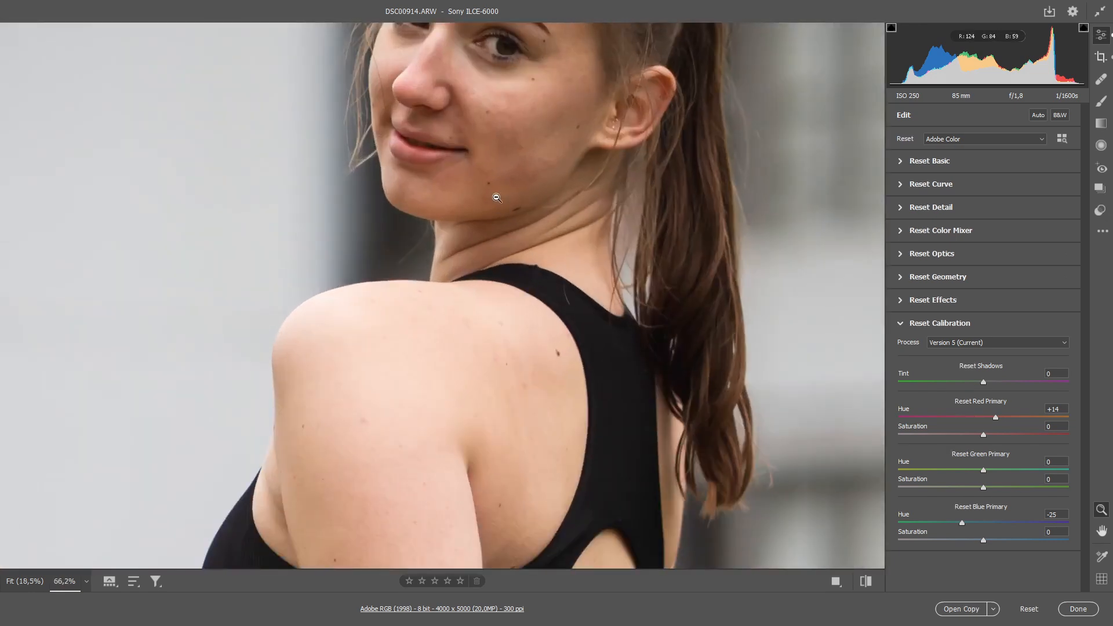
pyautogui.scroll(-3, 497, 197)
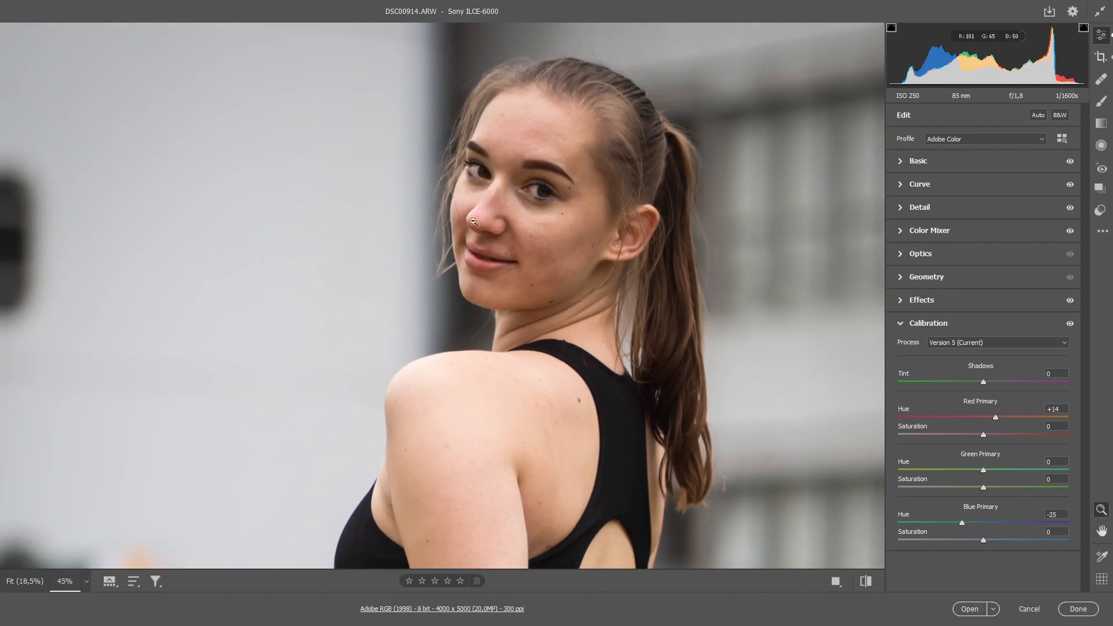
pyautogui.scroll(2, 472, 226)
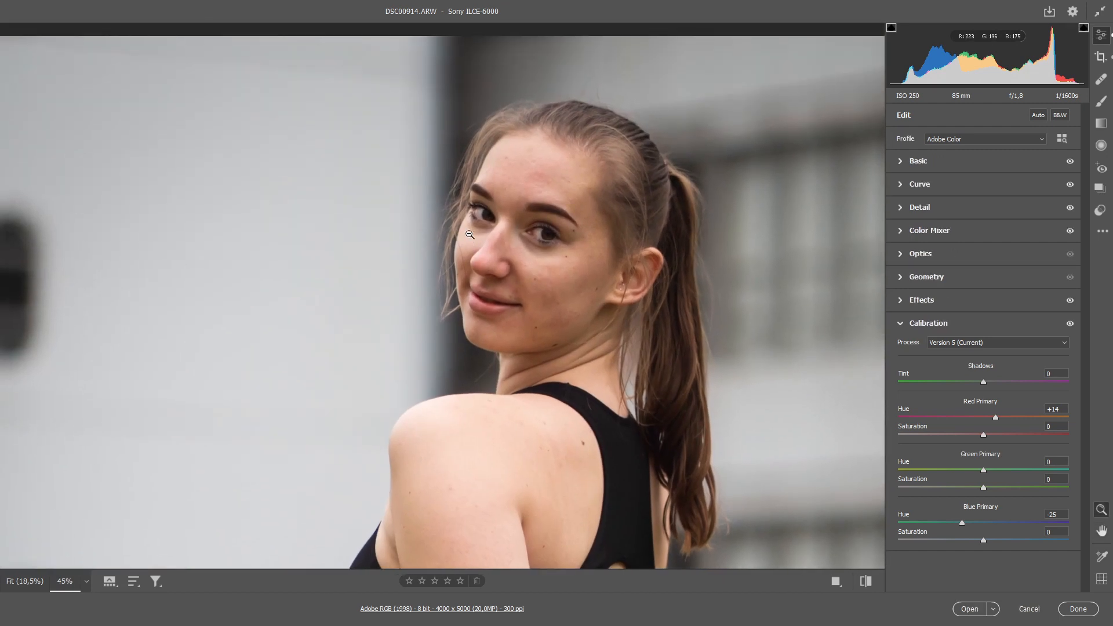
pyautogui.click(1101, 105)
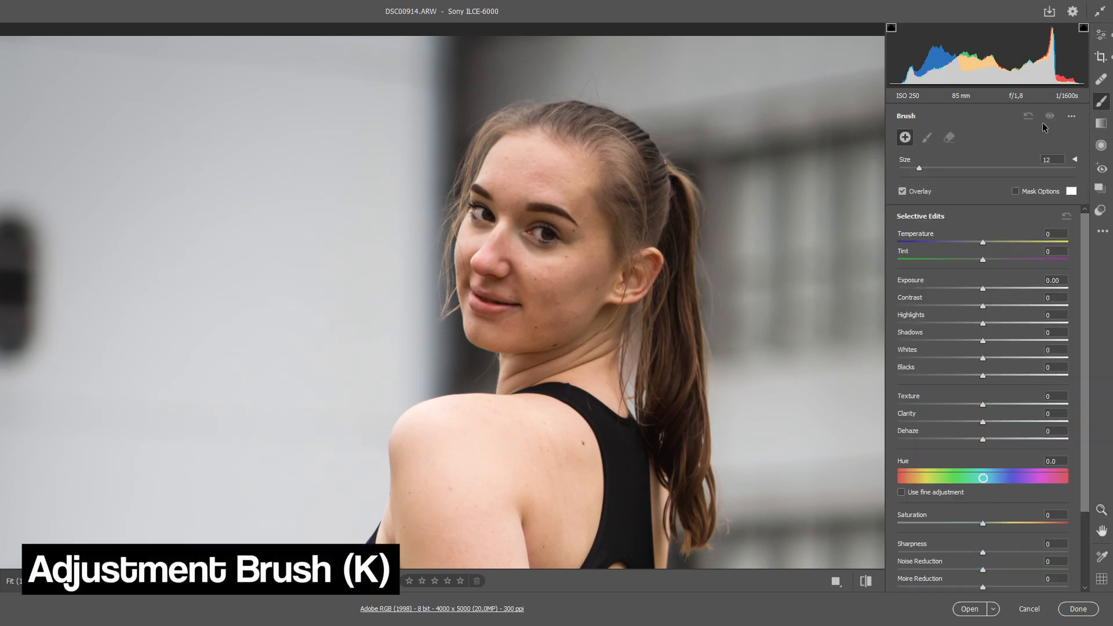
pyautogui.press('[')
pyautogui.press('[')
pyautogui.press('[')
pyautogui.press('[')
pyautogui.press('[')
pyautogui.press('[')
pyautogui.press('[')
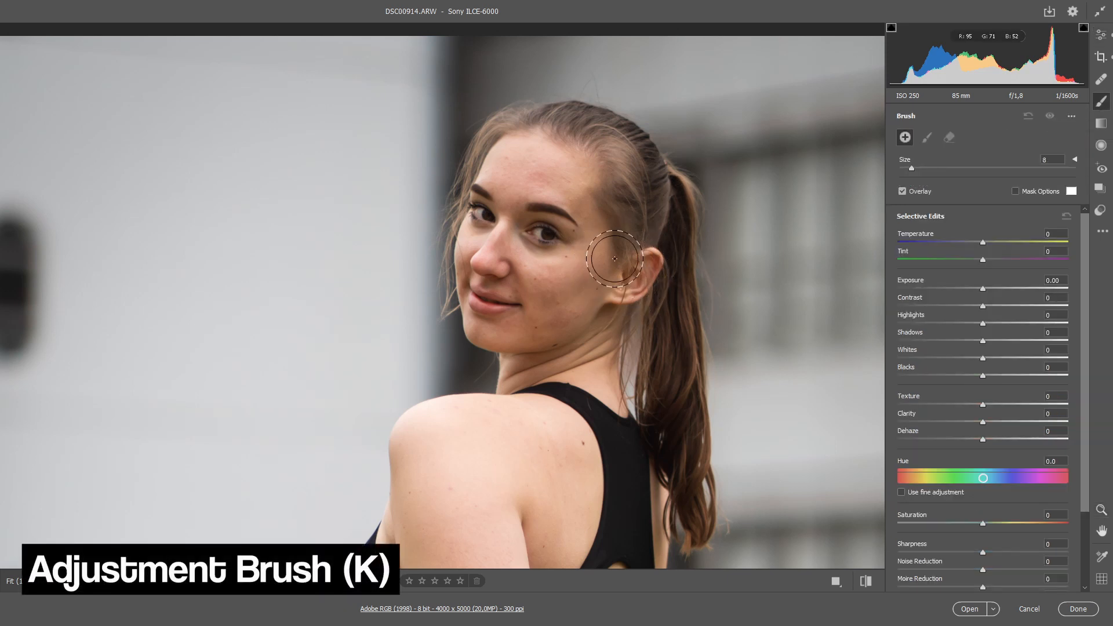
pyautogui.press(']')
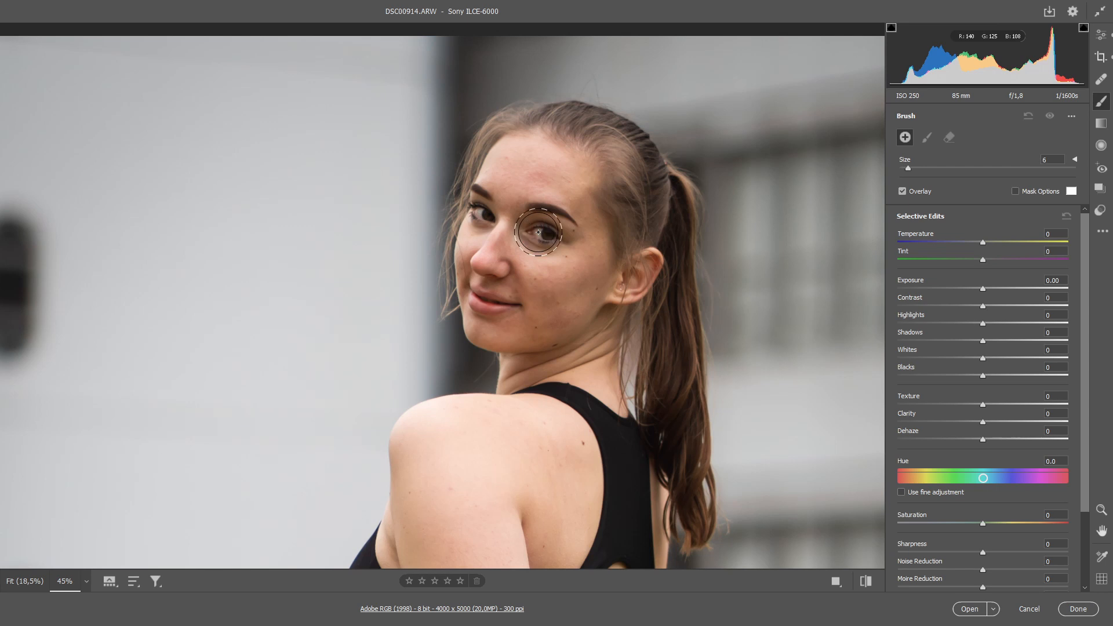
pyautogui.press('[')
pyautogui.press('[')
pyautogui.click(533, 231)
pyautogui.moveTo(543, 224); pyautogui.dragTo(551, 219)
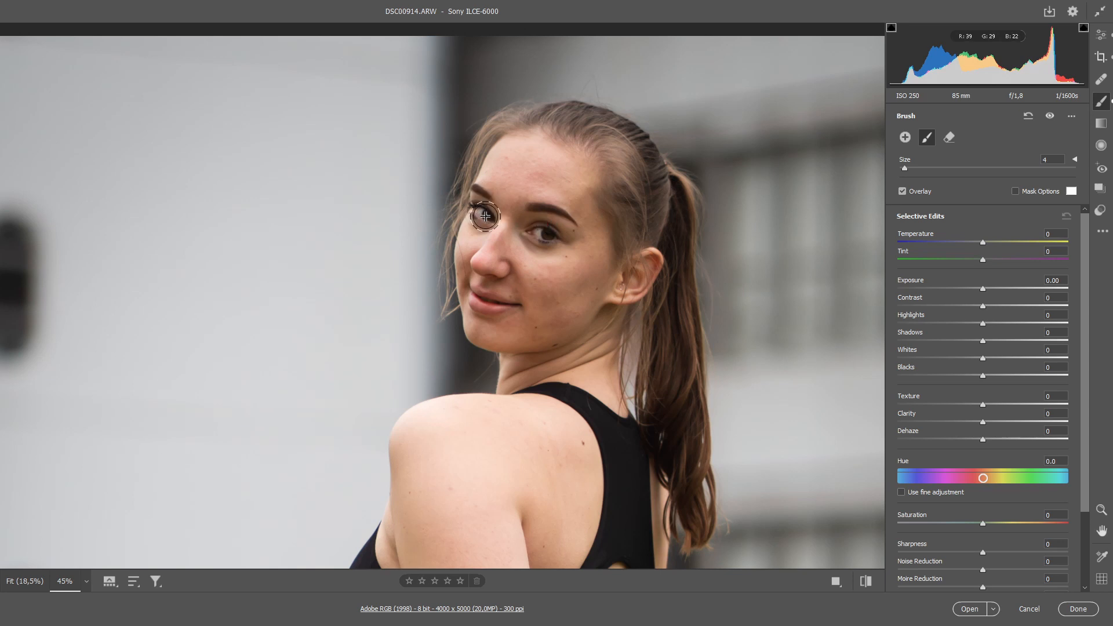
pyautogui.click(1014, 191)
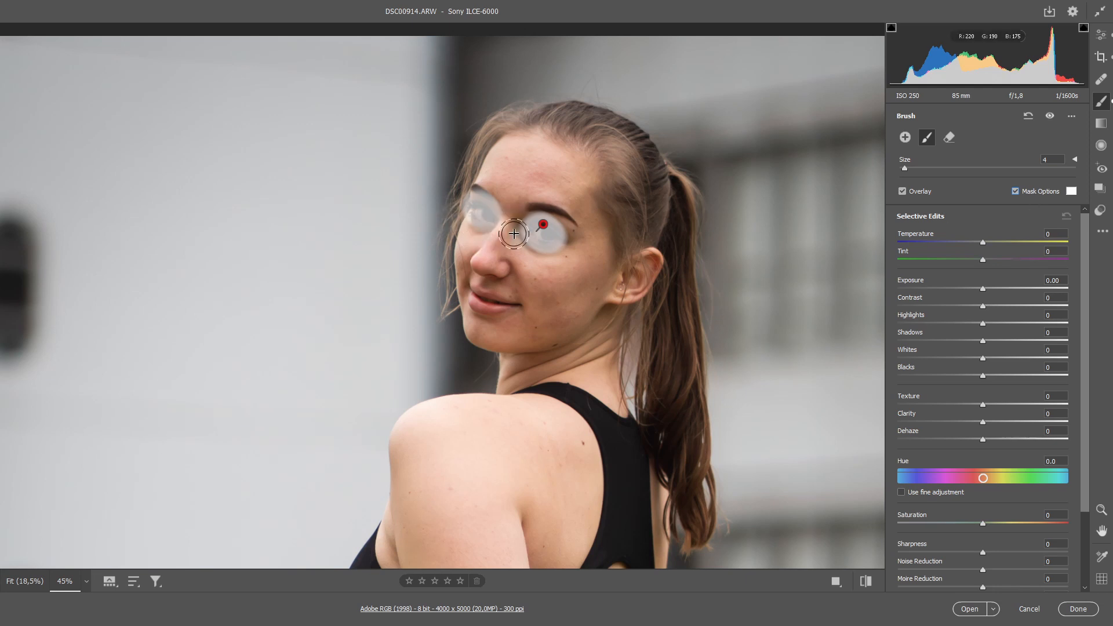
pyautogui.click(1015, 191)
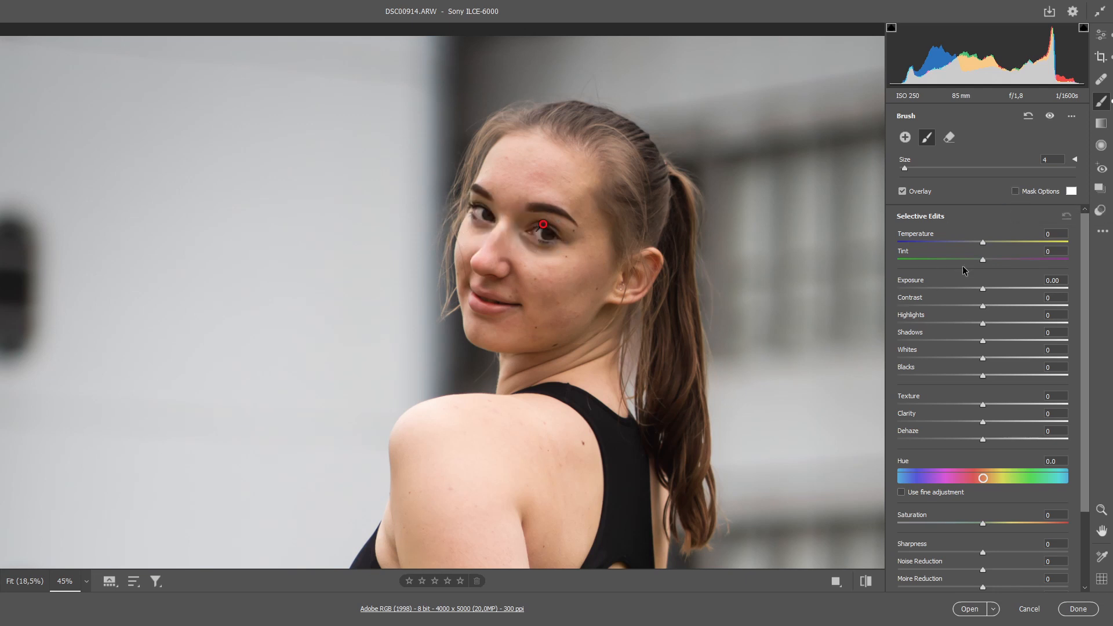
# Step: Set the eye mask's texture to +21 and exposure to +0.05, and compare the face with and without the brush edit
pyautogui.moveTo(983, 288); pyautogui.dragTo(985, 289)
pyautogui.doubleClick(984, 289)
pyautogui.press('z')
pyautogui.moveTo(504, 227)
pyautogui.mouseDown()
pyautogui.moveTo(576, 282)
pyautogui.moveTo(515, 321)
pyautogui.mouseUp()
pyautogui.press('space')
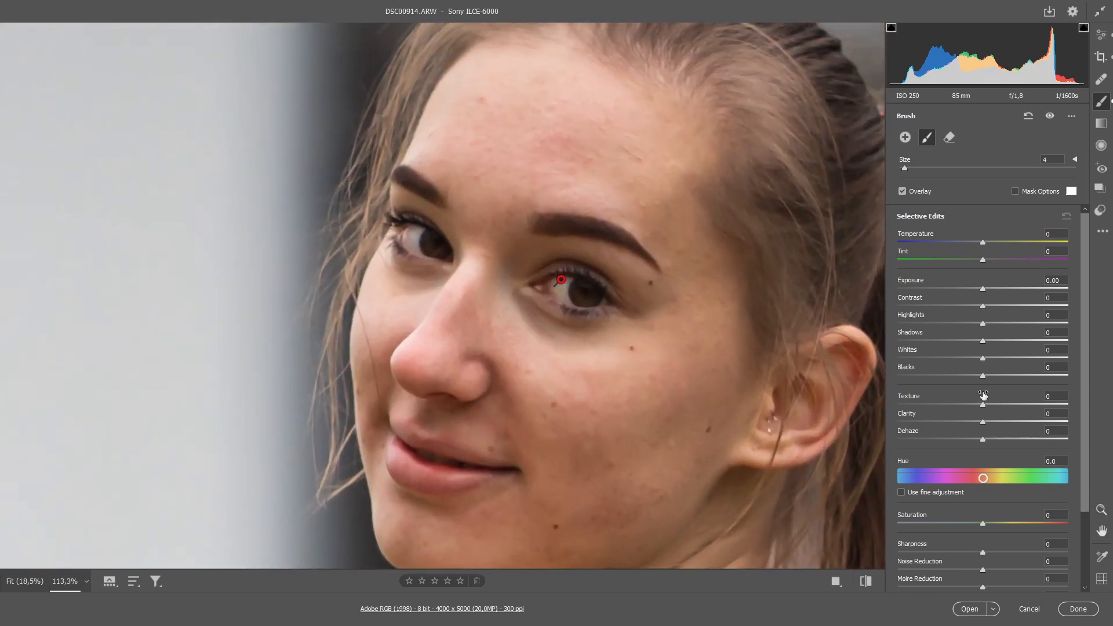
pyautogui.moveTo(983, 406); pyautogui.dragTo(1000, 397)
pyautogui.moveTo(982, 289); pyautogui.dragTo(983, 289)
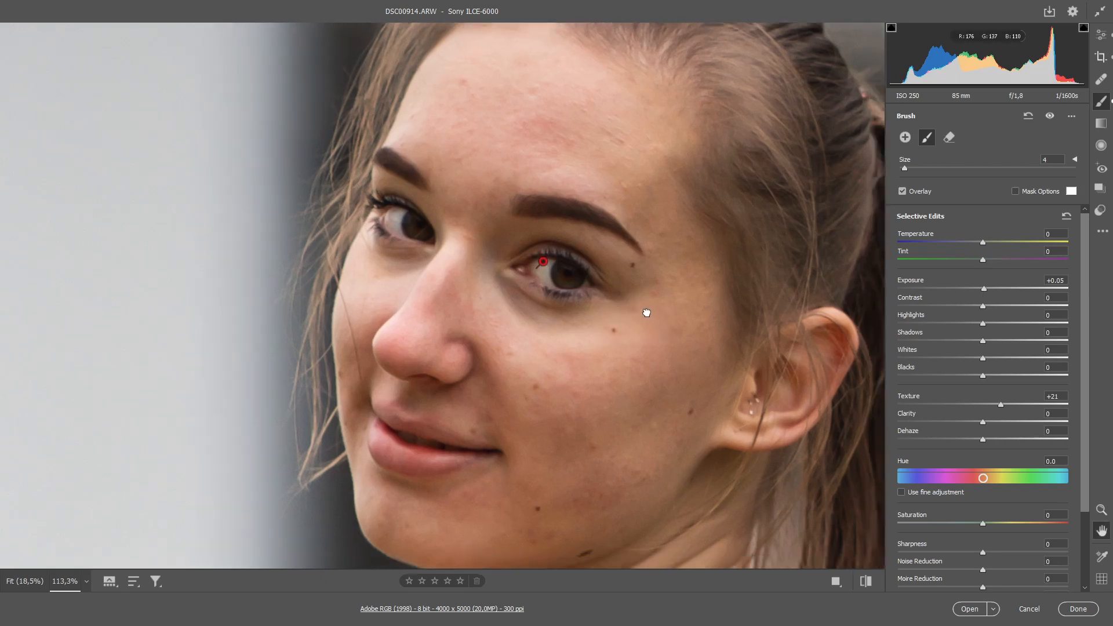
pyautogui.moveTo(678, 340); pyautogui.dragTo(578, 311)
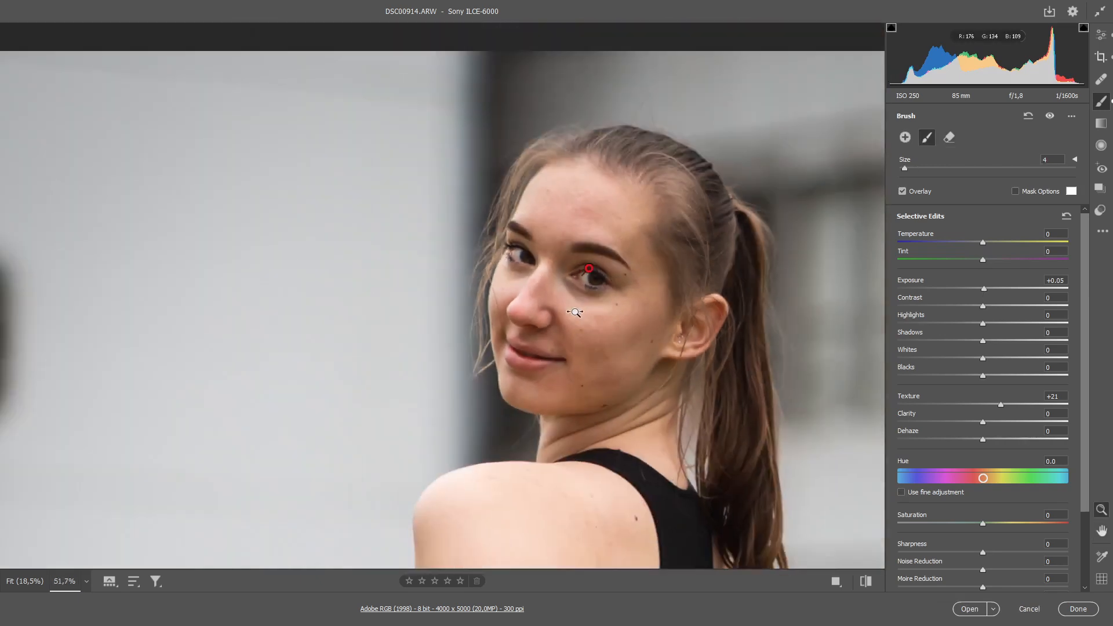
pyautogui.click(1048, 116)
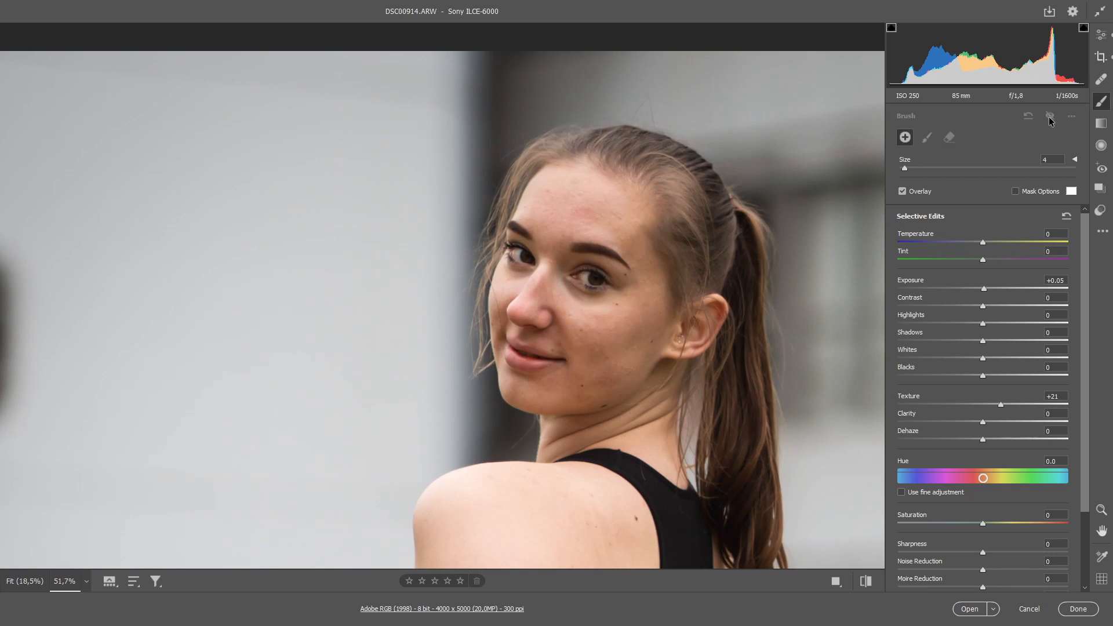
pyautogui.click(1048, 116)
# Step: Reset the selective edits for a new brush adjustment and set its clarity to -26 to soften the skin
pyautogui.moveTo(587, 271)
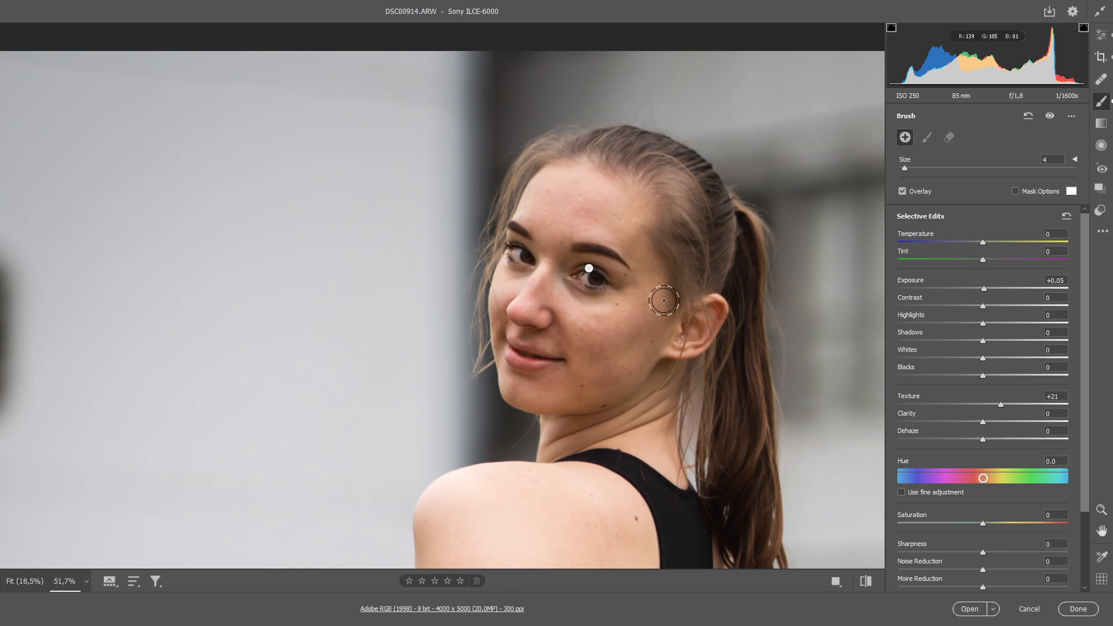
pyautogui.click(1072, 116)
pyautogui.click(1028, 148)
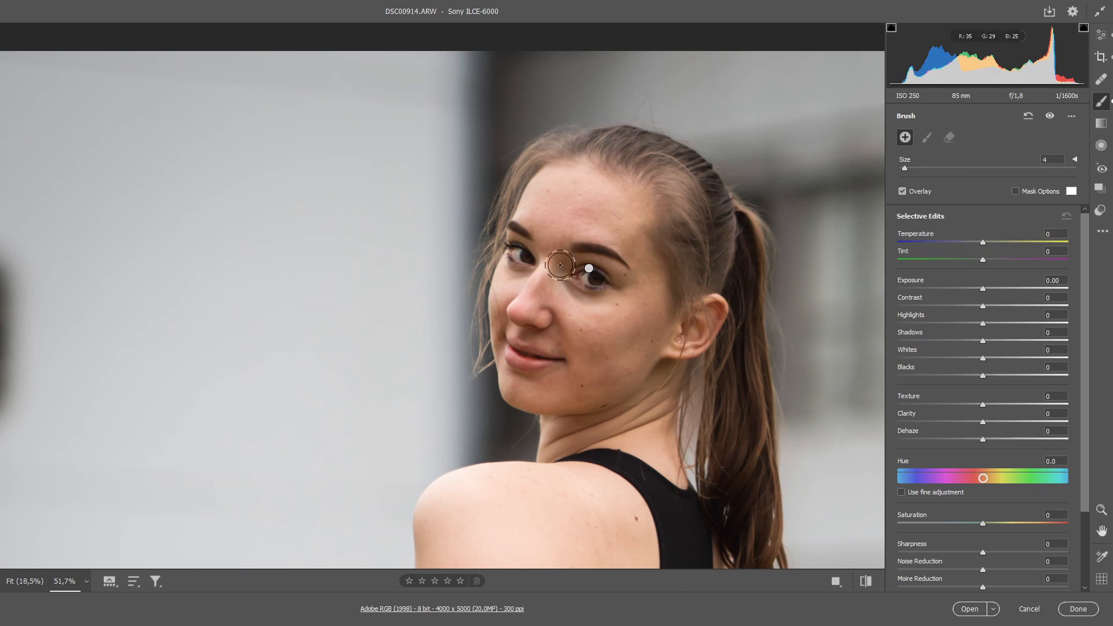
pyautogui.press(']')
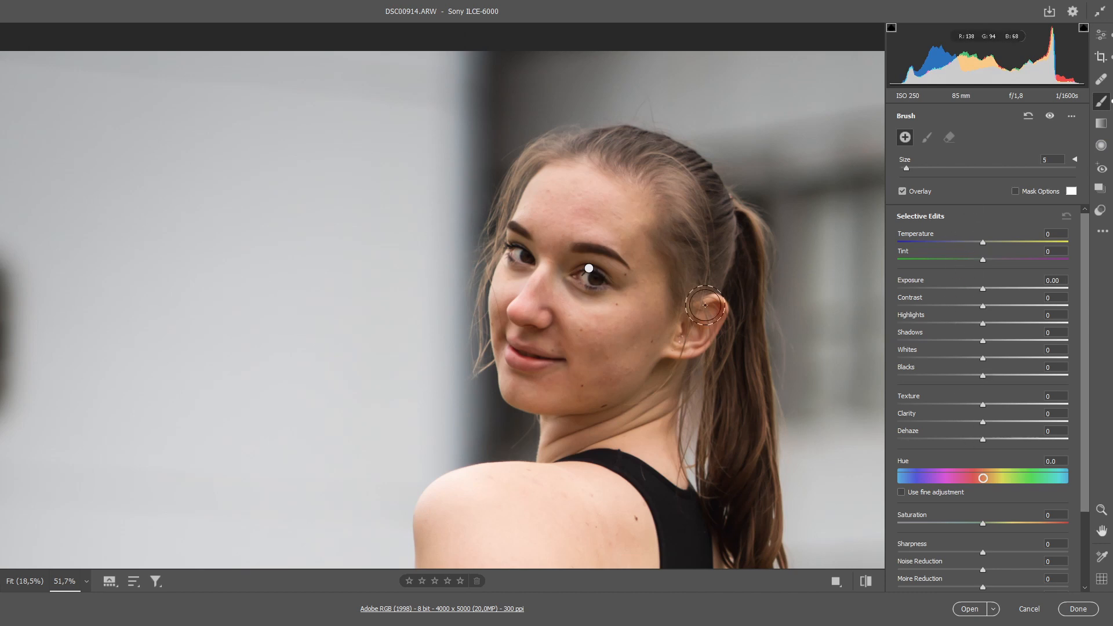
pyautogui.moveTo(603, 372)
pyautogui.mouseDown()
pyautogui.moveTo(580, 313)
pyautogui.moveTo(529, 378)
pyautogui.moveTo(541, 367)
pyautogui.moveTo(578, 386)
pyautogui.moveTo(588, 352)
pyautogui.moveTo(559, 321)
pyautogui.moveTo(552, 390)
pyautogui.mouseUp()
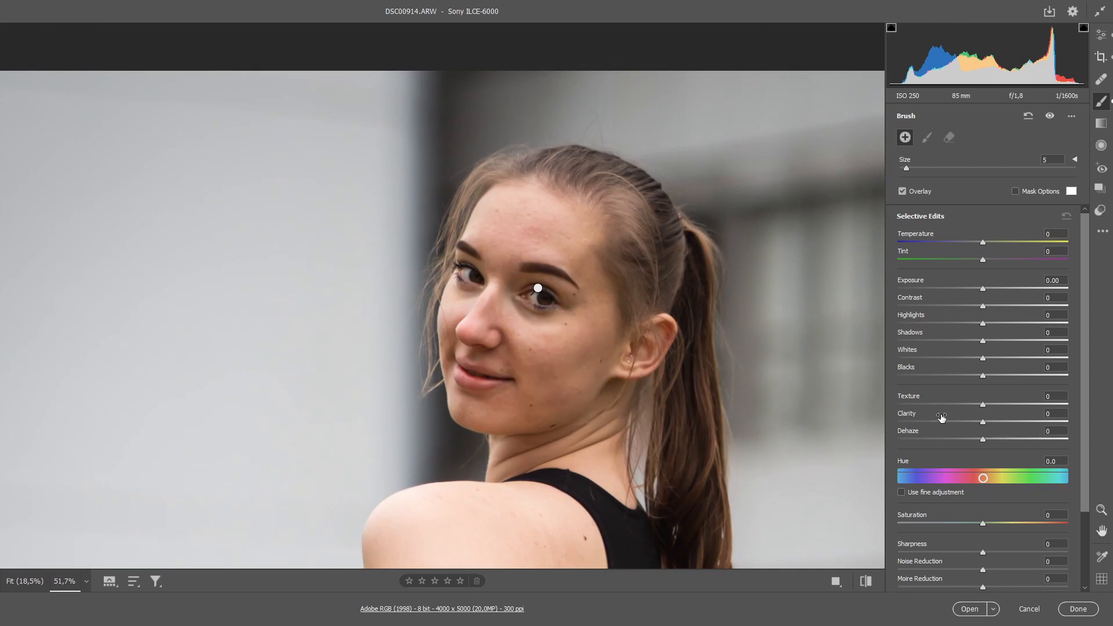
pyautogui.moveTo(982, 422); pyautogui.dragTo(960, 423)
pyautogui.moveTo(615, 438); pyautogui.dragTo(636, 238)
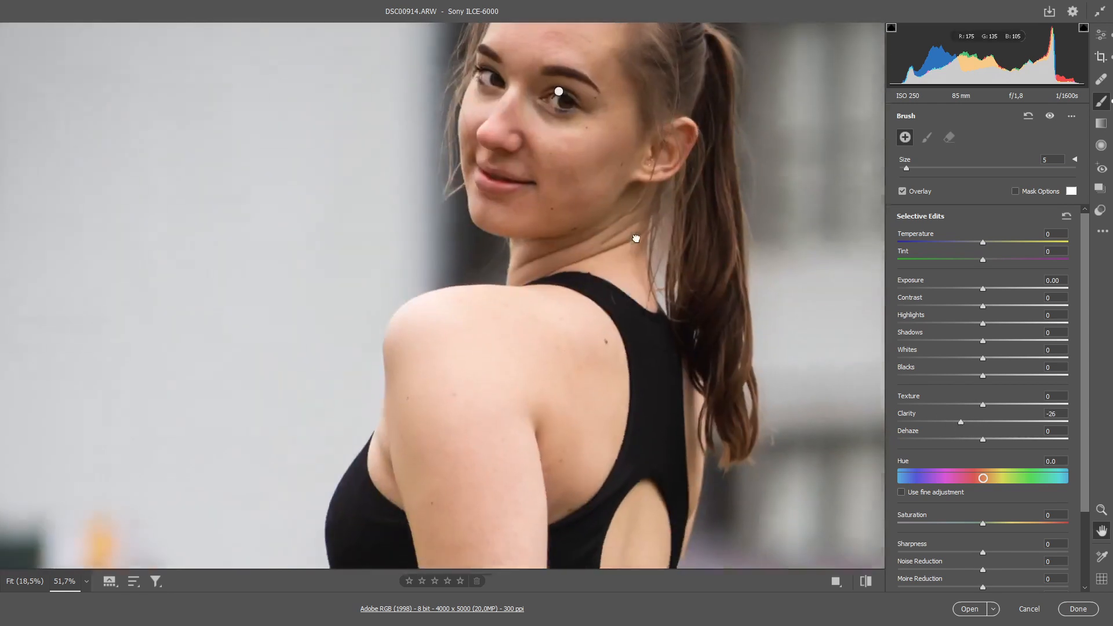
# Step: Paint the skin-softening mask over the shoulder, back and arm with the mask overlay shown, using brush size 6
pyautogui.click(1015, 192)
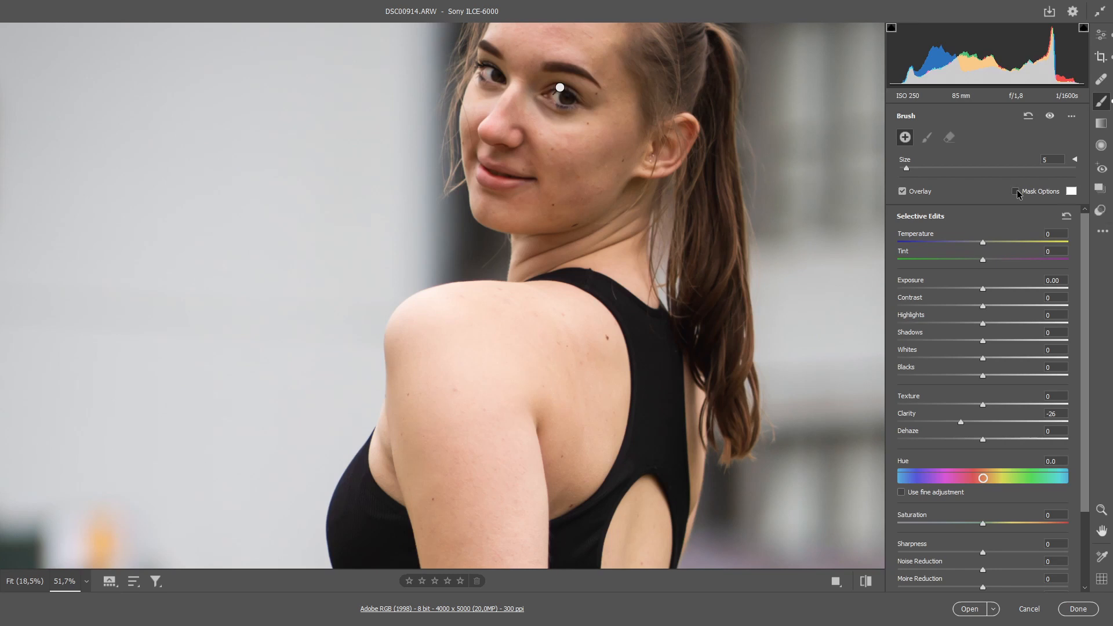
pyautogui.moveTo(584, 409)
pyautogui.mouseDown()
pyautogui.moveTo(557, 332)
pyautogui.moveTo(568, 310)
pyautogui.moveTo(545, 299)
pyautogui.moveTo(508, 312)
pyautogui.moveTo(475, 306)
pyautogui.moveTo(431, 330)
pyautogui.moveTo(428, 346)
pyautogui.moveTo(440, 358)
pyautogui.moveTo(495, 362)
pyautogui.moveTo(481, 435)
pyautogui.mouseUp()
pyautogui.moveTo(472, 376)
pyautogui.mouseDown()
pyautogui.moveTo(471, 263)
pyautogui.moveTo(511, 386)
pyautogui.moveTo(506, 256)
pyautogui.moveTo(503, 401)
pyautogui.moveTo(431, 261)
pyautogui.moveTo(431, 203)
pyautogui.moveTo(460, 414)
pyautogui.moveTo(465, 270)
pyautogui.moveTo(513, 440)
pyautogui.moveTo(518, 372)
pyautogui.moveTo(509, 457)
pyautogui.moveTo(493, 322)
pyautogui.moveTo(502, 266)
pyautogui.moveTo(517, 324)
pyautogui.moveTo(519, 258)
pyautogui.moveTo(470, 406)
pyautogui.moveTo(459, 408)
pyautogui.moveTo(481, 329)
pyautogui.moveTo(411, 485)
pyautogui.moveTo(461, 301)
pyautogui.moveTo(468, 200)
pyautogui.moveTo(483, 319)
pyautogui.moveTo(501, 347)
pyautogui.moveTo(443, 462)
pyautogui.mouseUp()
pyautogui.press(']')
pyautogui.scroll(-5, 501, 348)
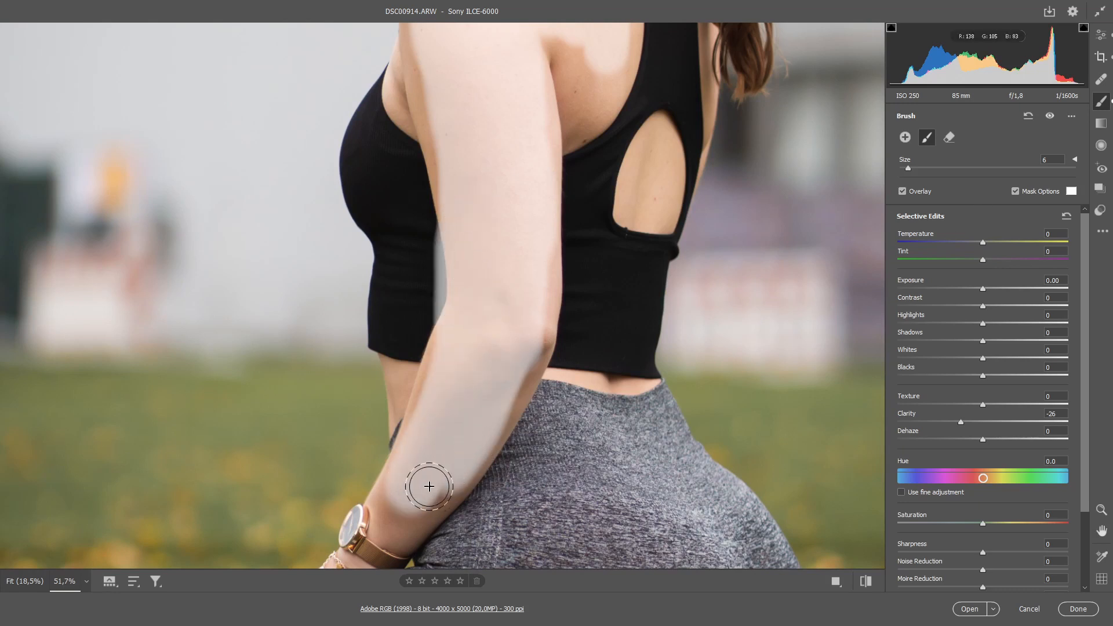
pyautogui.moveTo(412, 506); pyautogui.dragTo(412, 484)
pyautogui.press('space')
pyautogui.moveTo(430, 366); pyautogui.dragTo(424, 429)
pyautogui.moveTo(587, 353)
pyautogui.mouseDown()
pyautogui.moveTo(584, 342)
pyautogui.moveTo(578, 365)
pyautogui.mouseUp()
pyautogui.moveTo(405, 246); pyautogui.dragTo(437, 304)
pyautogui.moveTo(515, 307)
pyautogui.mouseDown()
pyautogui.moveTo(529, 345)
pyautogui.moveTo(502, 339)
pyautogui.mouseUp()
pyautogui.moveTo(390, 317); pyautogui.dragTo(364, 354)
pyautogui.moveTo(521, 139); pyautogui.dragTo(477, 344)
pyautogui.moveTo(571, 362)
pyautogui.mouseDown()
pyautogui.moveTo(478, 313)
pyautogui.moveTo(591, 154)
pyautogui.moveTo(563, 337)
pyautogui.mouseUp()
# Step: Extend the skin mask over the face and neck with brush size 5, avoiding eyes and lips, with clarity at -19
pyautogui.scroll(6, 485, 283)
pyautogui.moveTo(603, 301)
pyautogui.mouseDown()
pyautogui.moveTo(357, 110)
pyautogui.moveTo(464, 153)
pyautogui.mouseUp()
pyautogui.moveTo(410, 258); pyautogui.dragTo(629, 265)
pyautogui.scroll(3, 629, 265)
pyautogui.moveTo(809, 348)
pyautogui.mouseDown()
pyautogui.moveTo(584, 281)
pyautogui.moveTo(551, 454)
pyautogui.moveTo(437, 293)
pyautogui.moveTo(447, 266)
pyautogui.mouseUp()
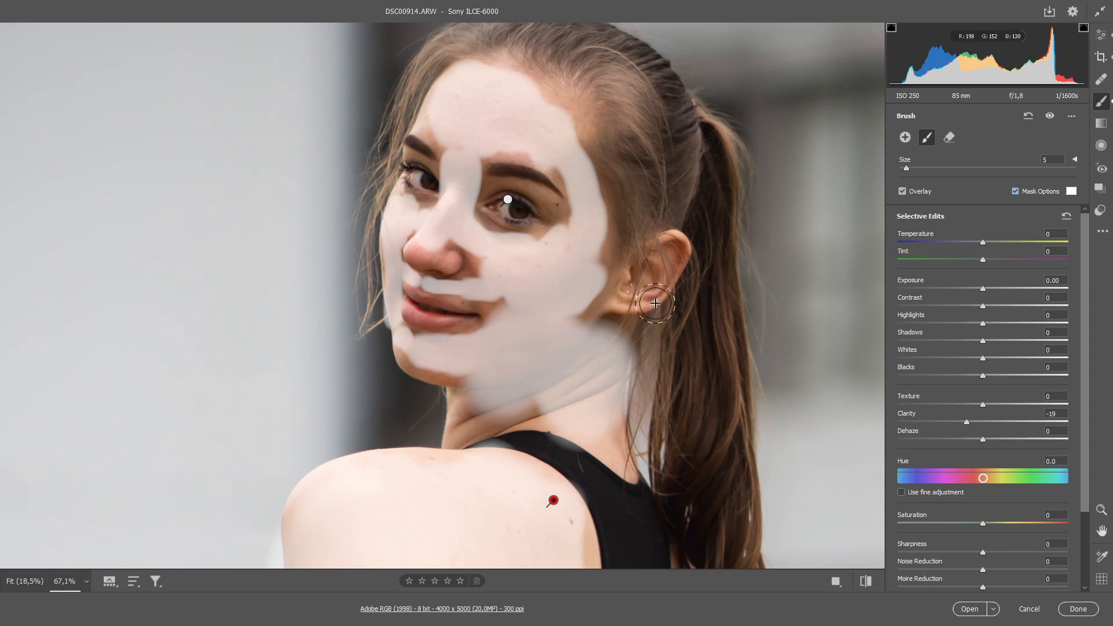
# Step: Hide the mask overlay, fine-tune the skin mask's clarity, and leave the brush to review the whole portrait
pyautogui.click(1015, 192)
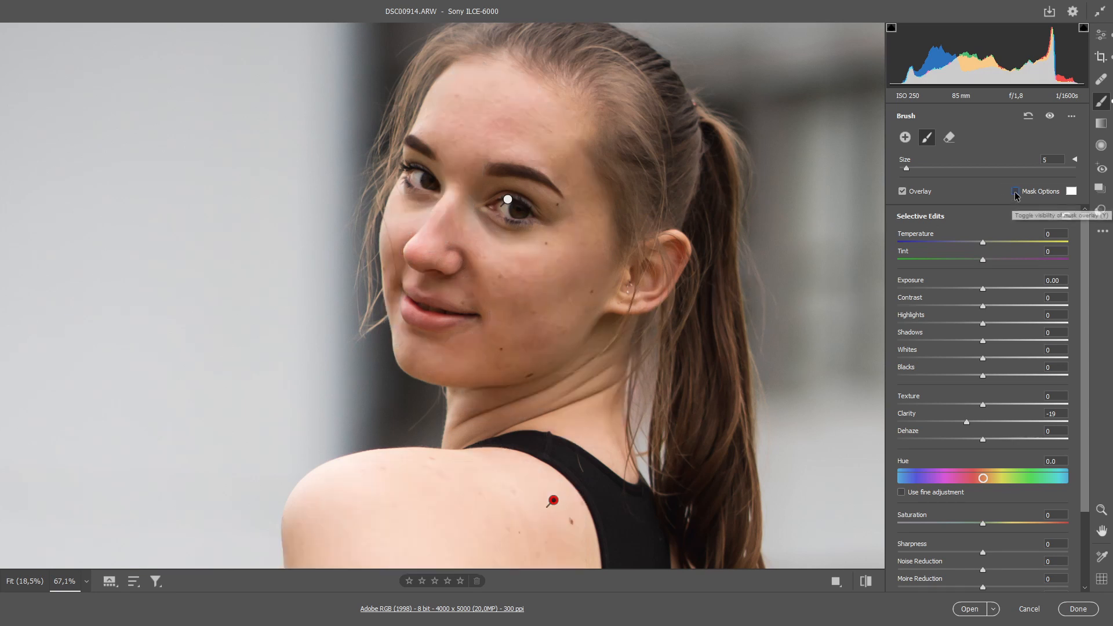
pyautogui.moveTo(965, 419)
pyautogui.mouseDown()
pyautogui.moveTo(1026, 426)
pyautogui.moveTo(965, 430)
pyautogui.mouseUp()
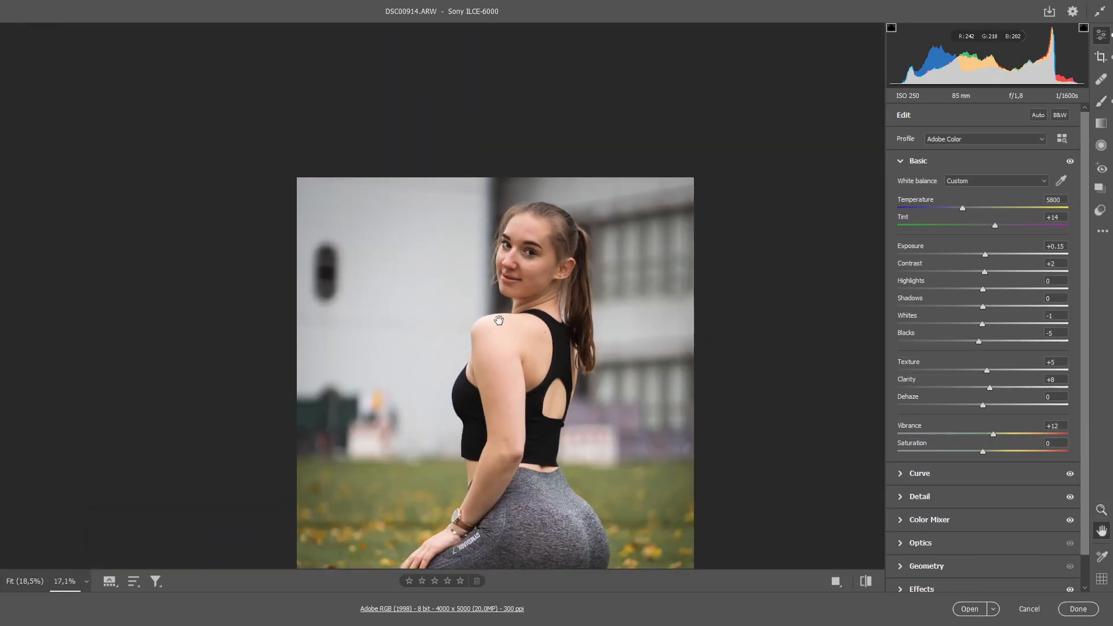
pyautogui.moveTo(499, 320); pyautogui.dragTo(499, 223)
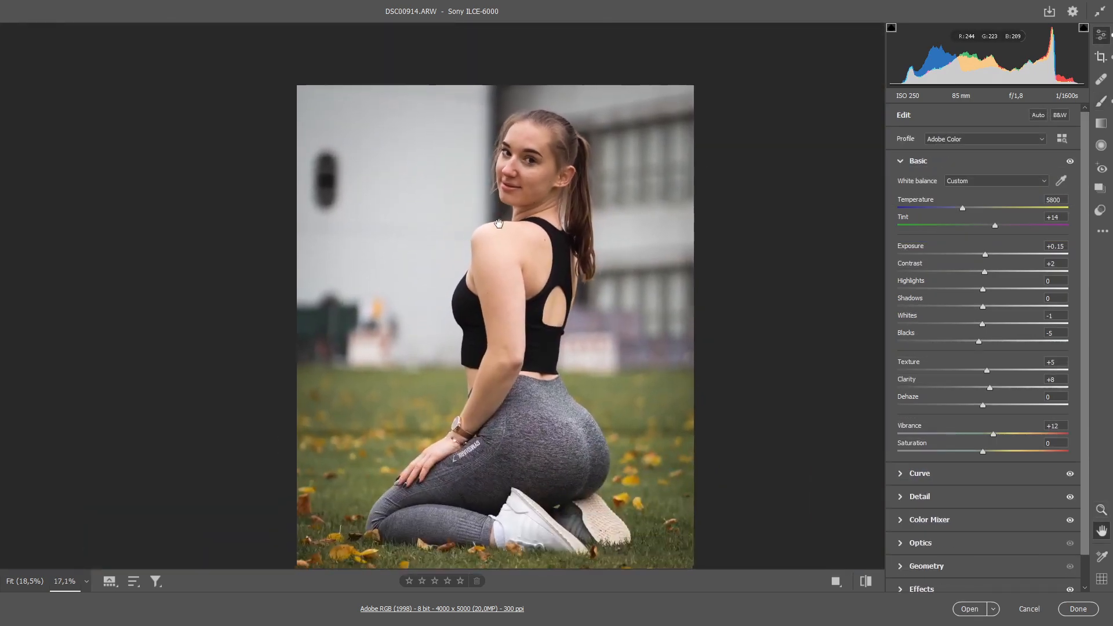
# Step: Zoom out to the whole portrait and toggle the preview between the unedited original and the finished edit
pyautogui.keyDown('alt'); pyautogui.click(529, 293); pyautogui.keyUp('alt')
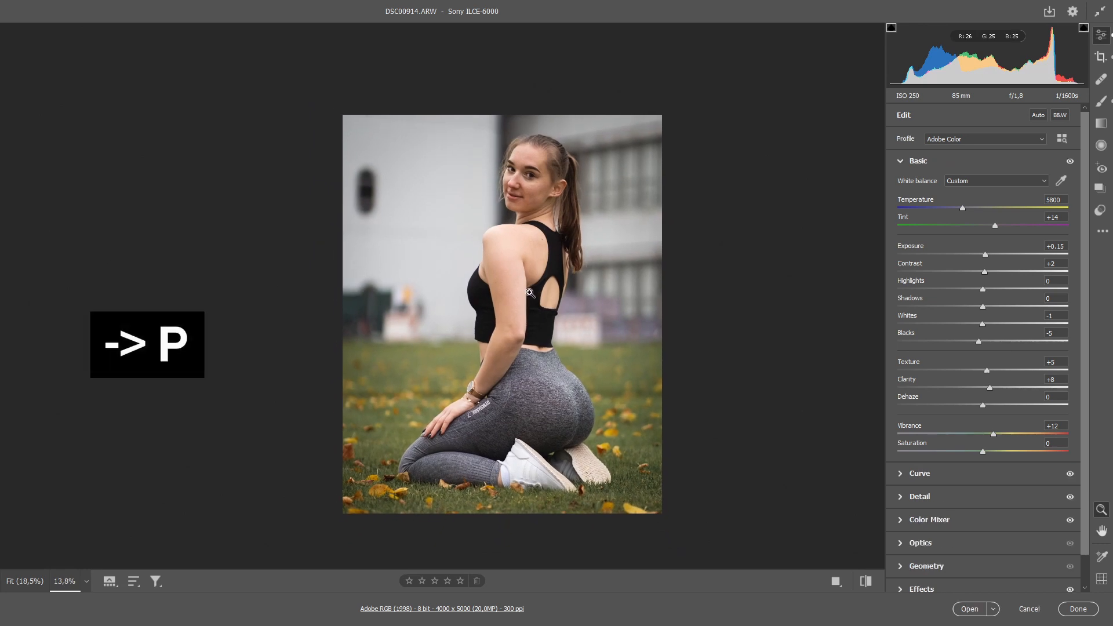
pyautogui.press('p')
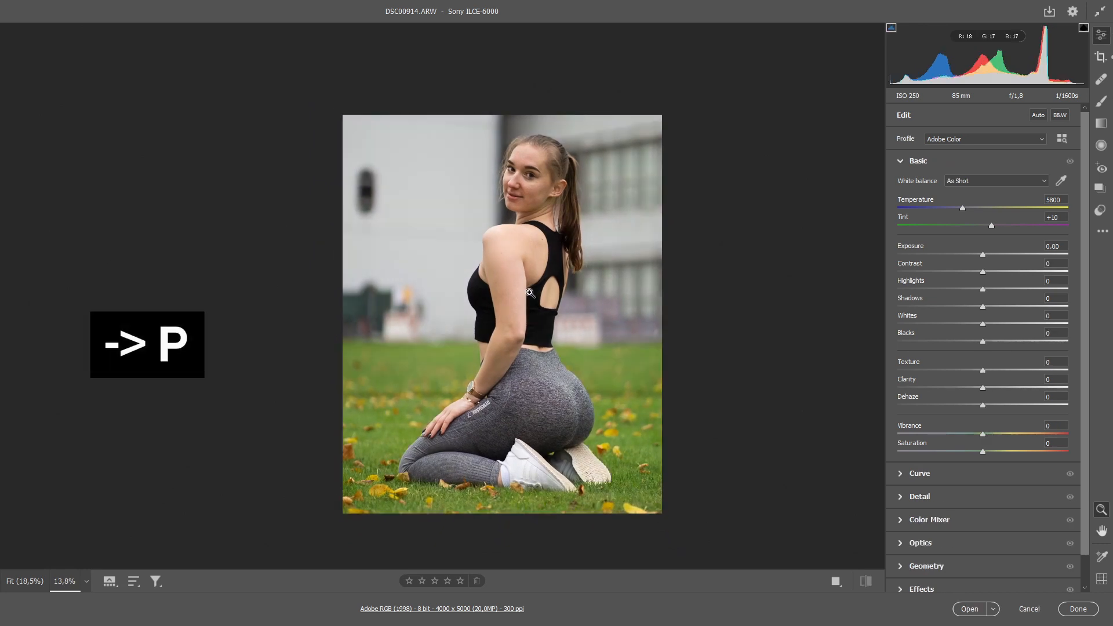
pyautogui.press('p')
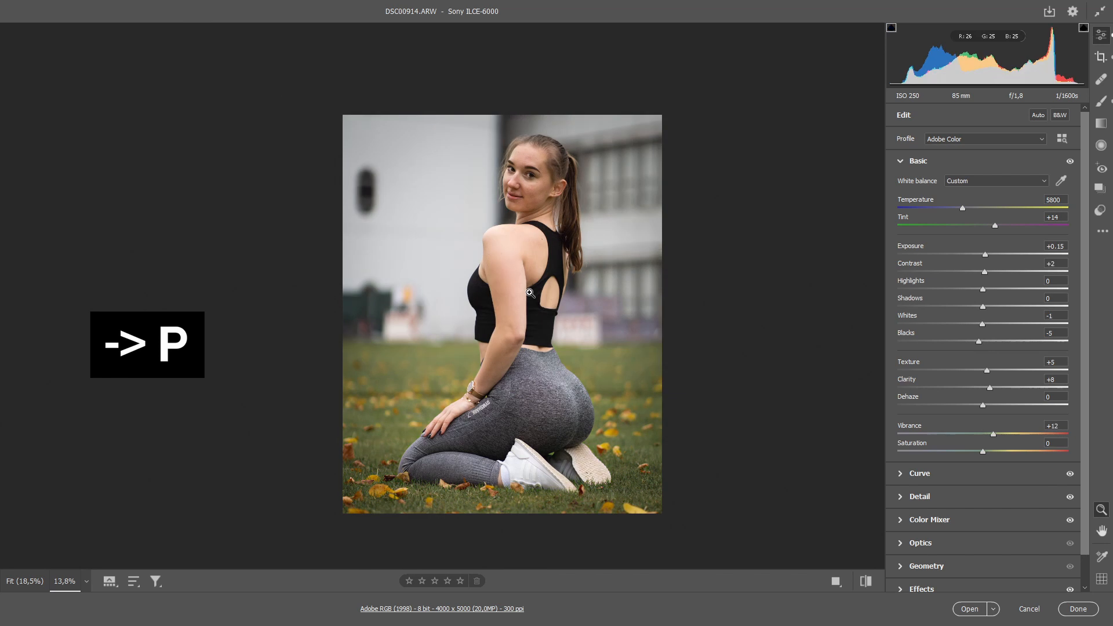
# Step: Compare the portrait in the side-by-side and the vertical and horizontal split before/after views, and return to the single view
pyautogui.click(833, 582)
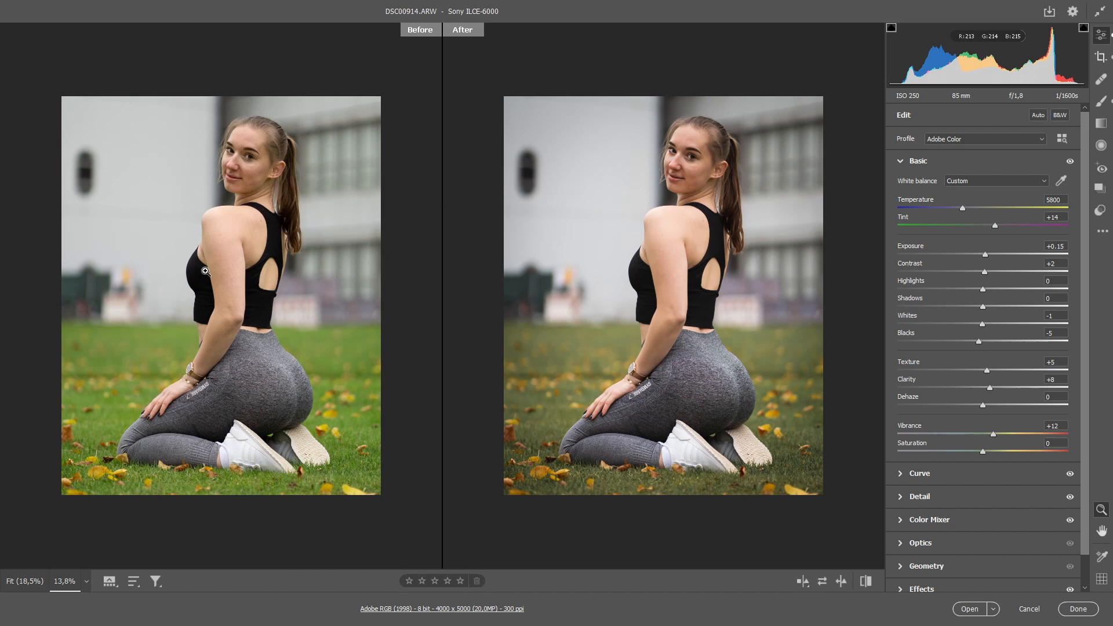
pyautogui.click(803, 581)
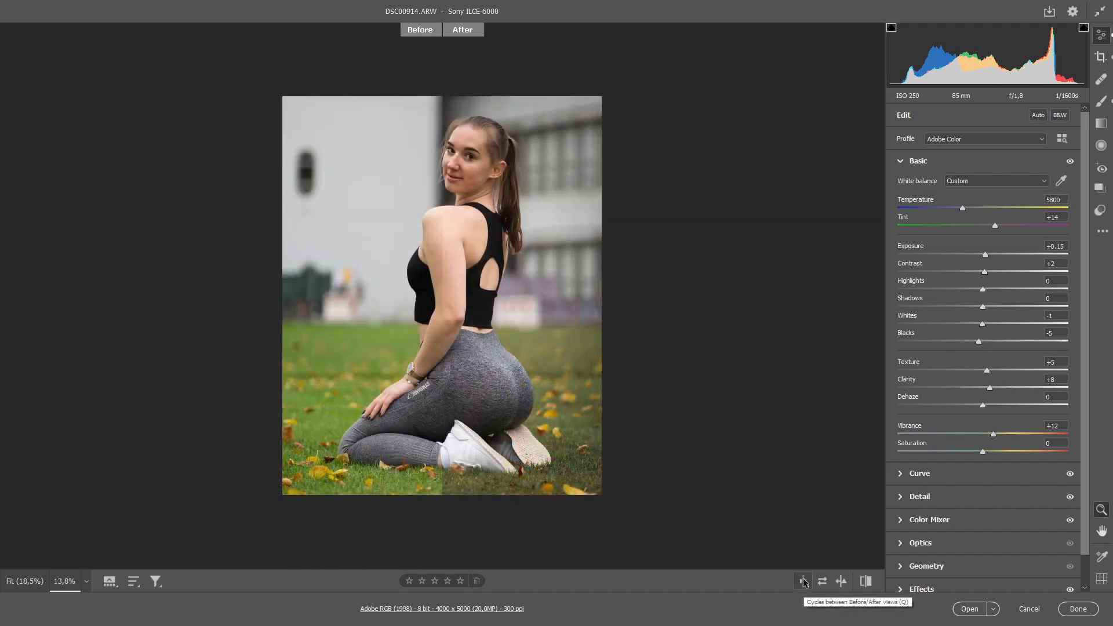
pyautogui.press('space')
pyautogui.moveTo(420, 241); pyautogui.dragTo(411, 271)
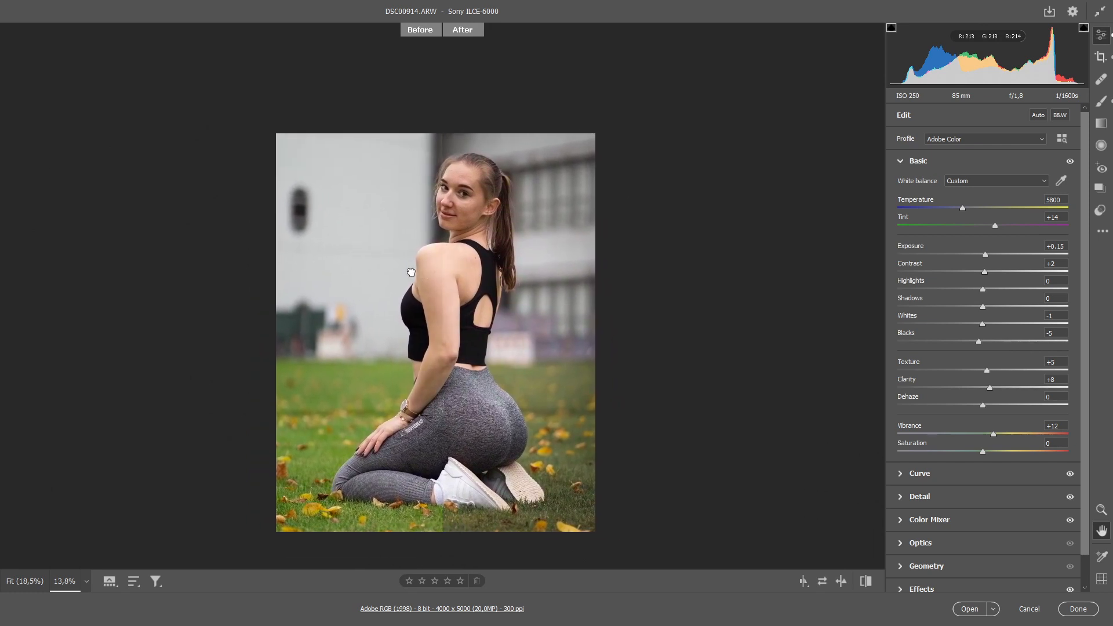
pyautogui.click(802, 582)
pyautogui.click(803, 582)
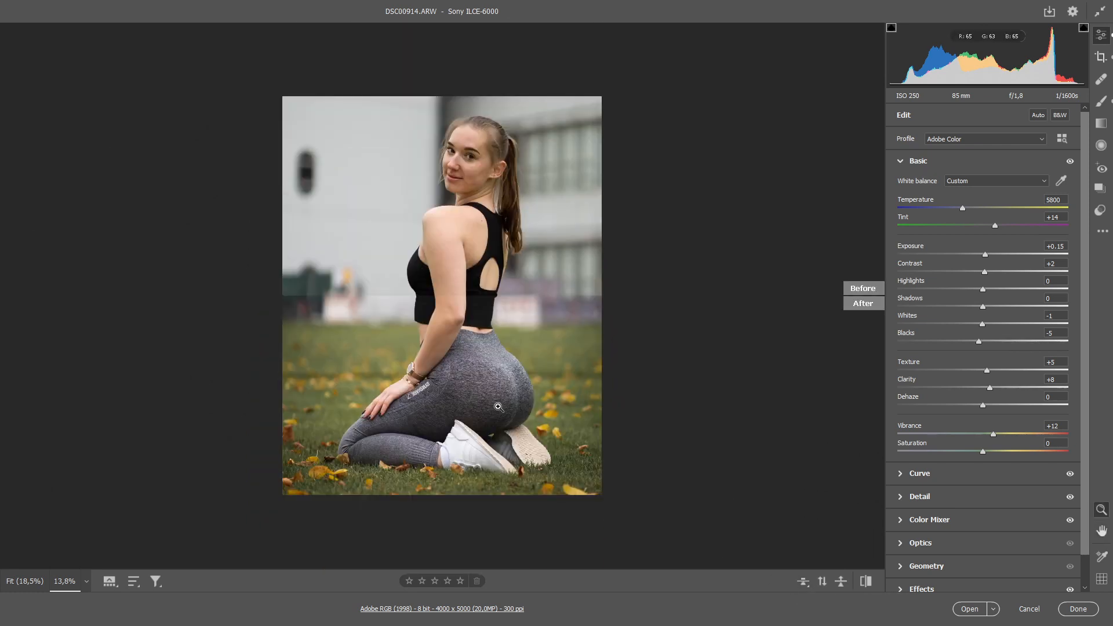
pyautogui.moveTo(478, 332)
pyautogui.mouseDown()
pyautogui.moveTo(533, 389)
pyautogui.moveTo(504, 335)
pyautogui.moveTo(503, 391)
pyautogui.moveTo(483, 275)
pyautogui.moveTo(484, 392)
pyautogui.moveTo(484, 204)
pyautogui.moveTo(489, 499)
pyautogui.moveTo(484, 333)
pyautogui.moveTo(469, 352)
pyautogui.moveTo(487, 346)
pyautogui.mouseUp()
pyautogui.click(807, 583)
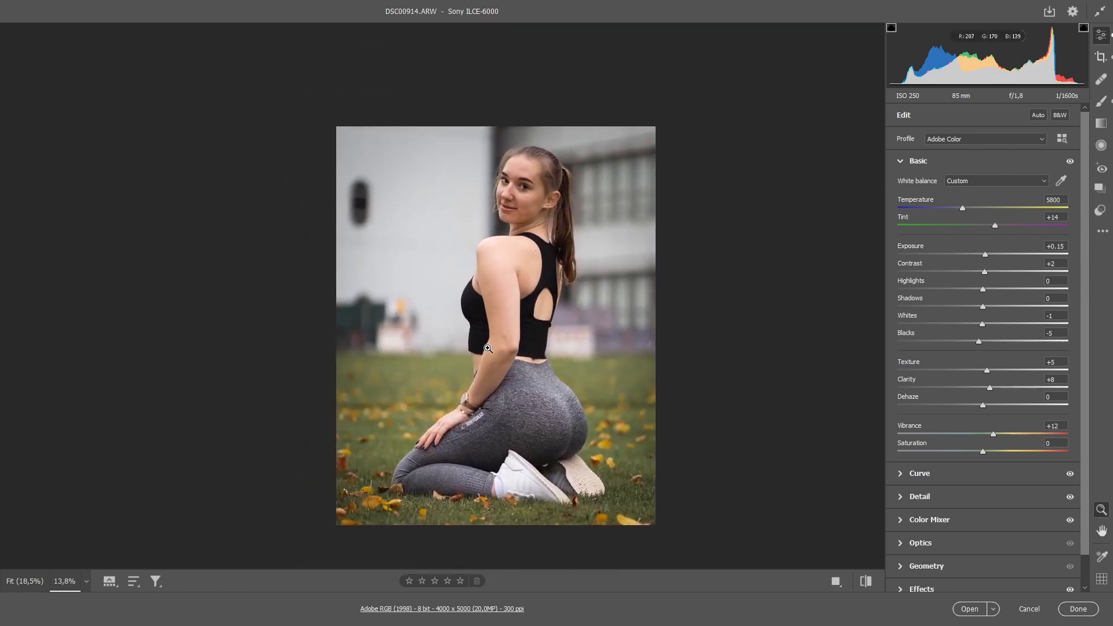